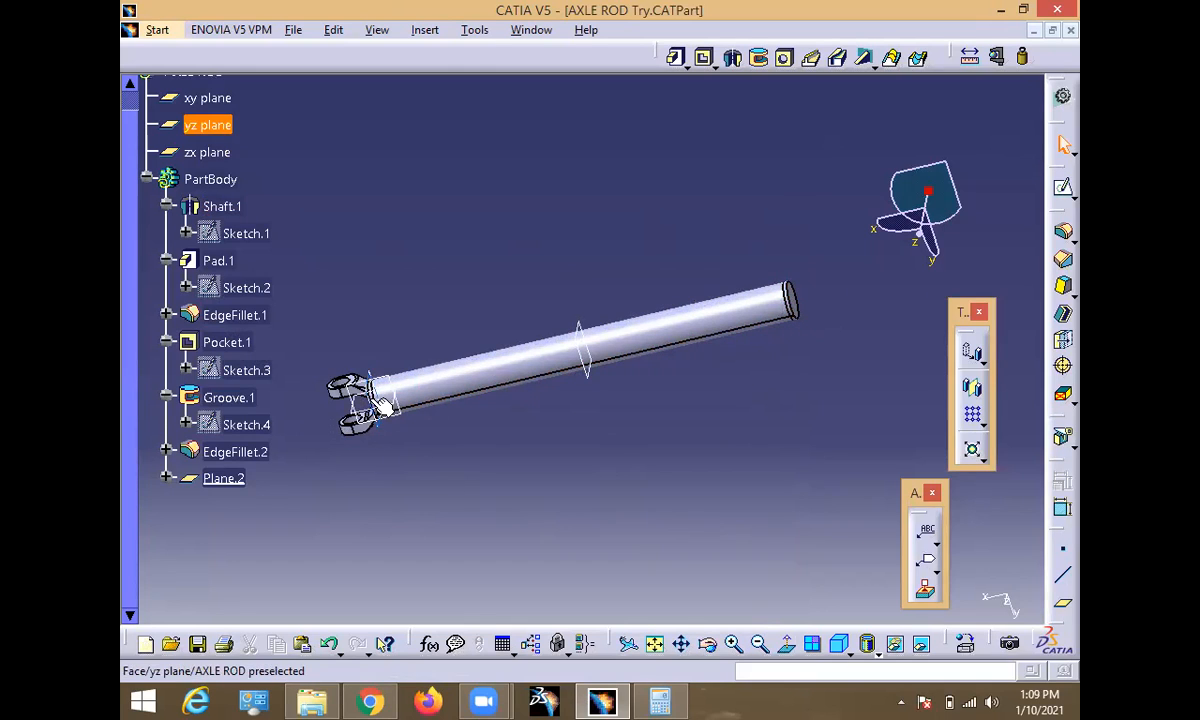
Step: Delete the reference plane Plane.2 located midway along the axle rod
{"action": "middle_click_drag", "start_coordinate": [463, 532], "coordinate": [903, 356], "text": "ctrl"}
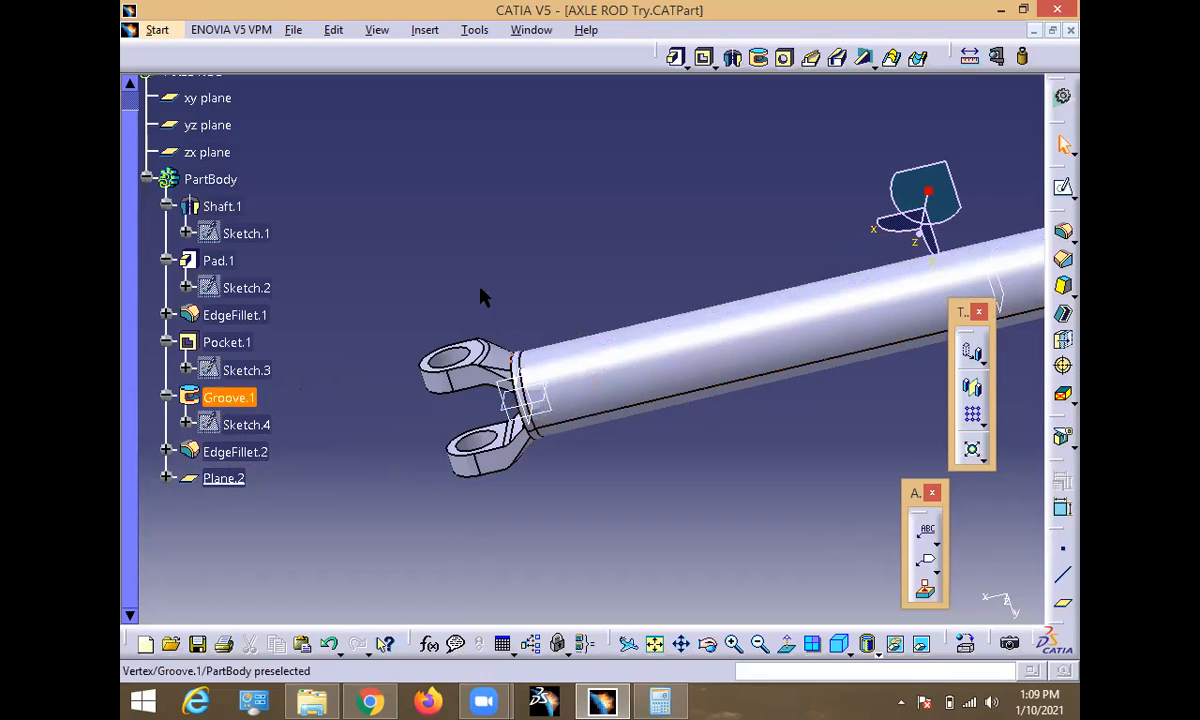
{"action": "middle_click_drag", "start_coordinate": [662, 266], "coordinate": [691, 390], "text": "ctrl"}
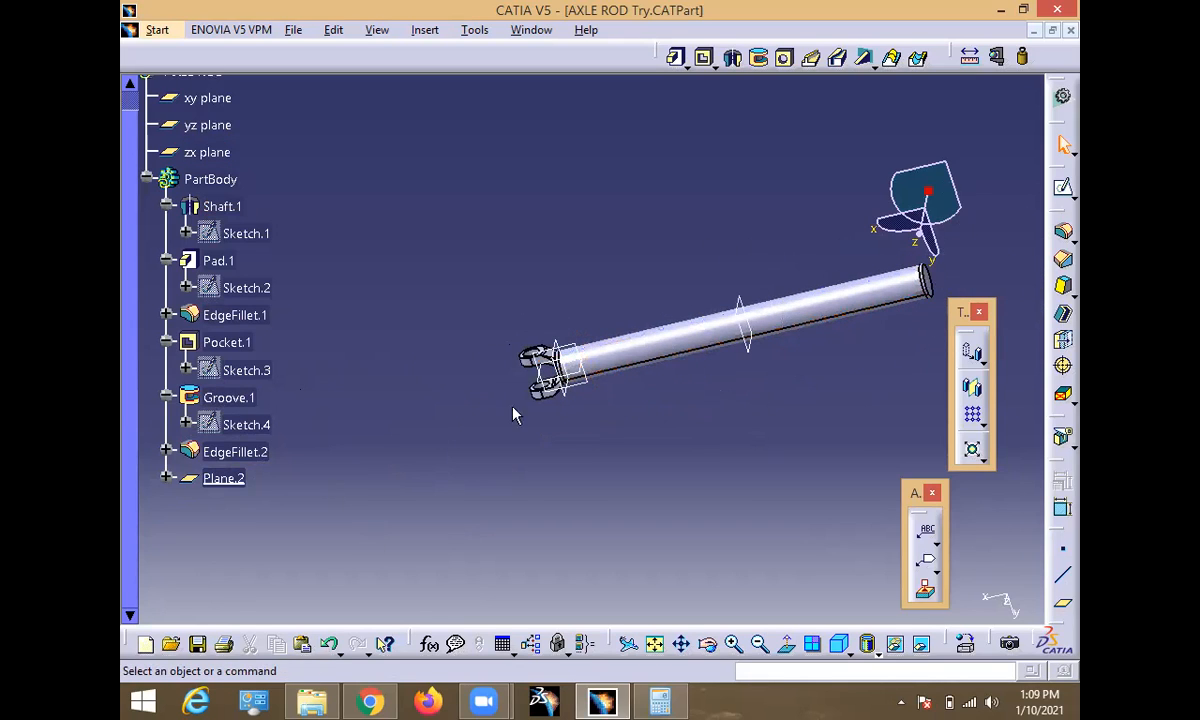
{"action": "left_click", "coordinate": [240, 480]}
{"action": "right_click", "coordinate": [242, 481]}
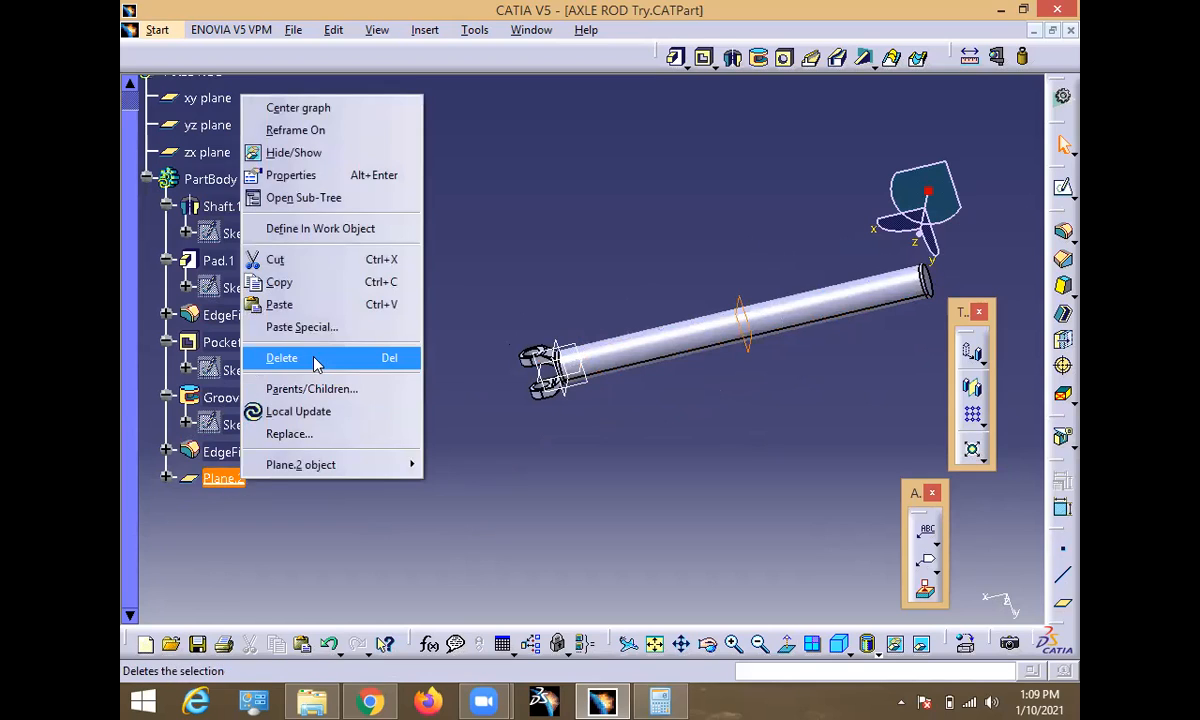
{"action": "left_click", "coordinate": [313, 357]}
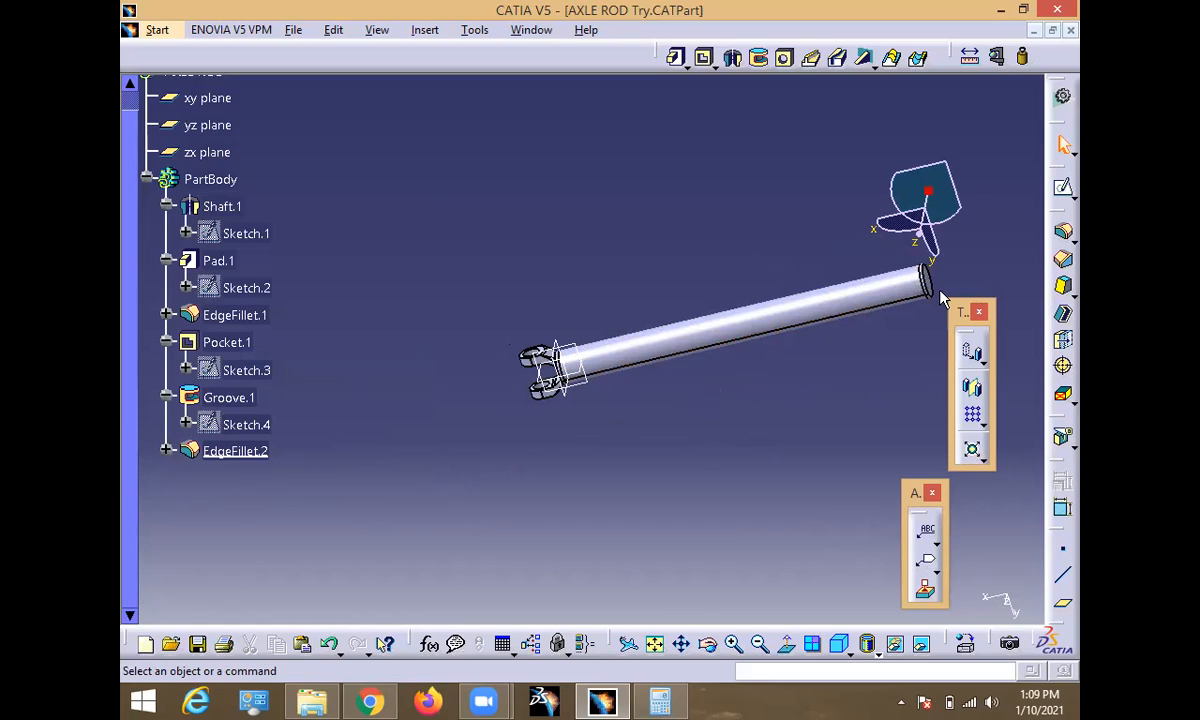
{"action": "left_click", "coordinate": [974, 389]}
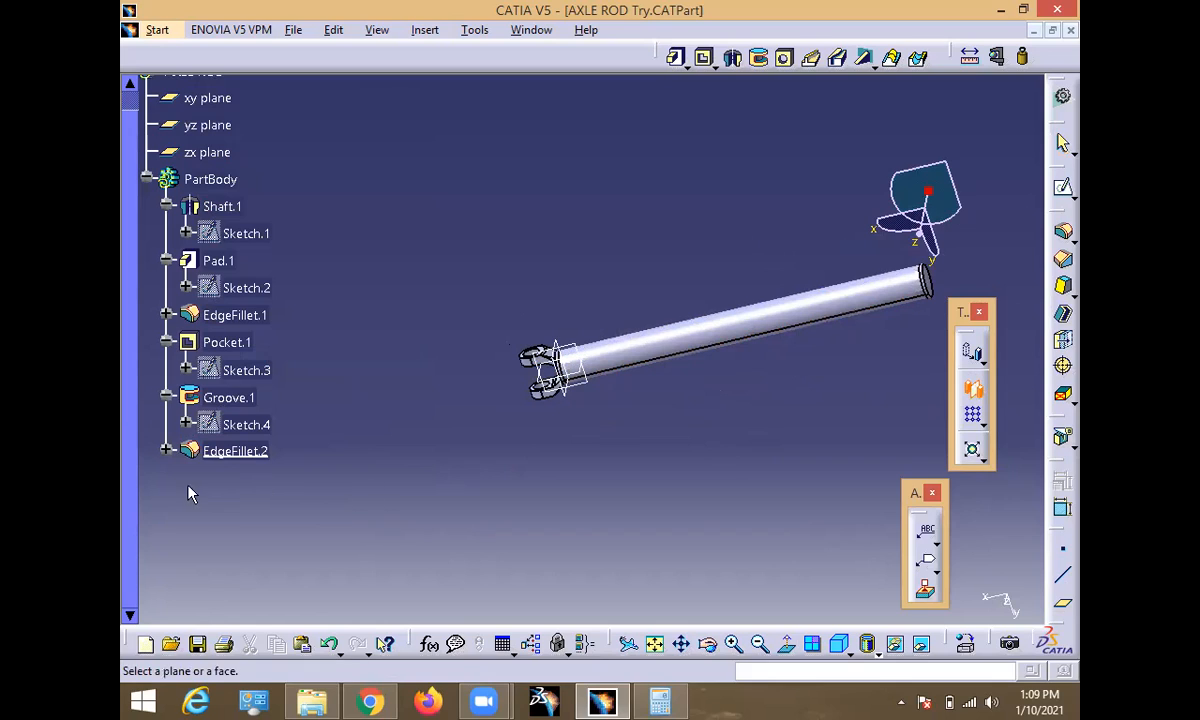
{"action": "left_click", "coordinate": [214, 452]}
{"action": "left_click", "coordinate": [218, 260]}
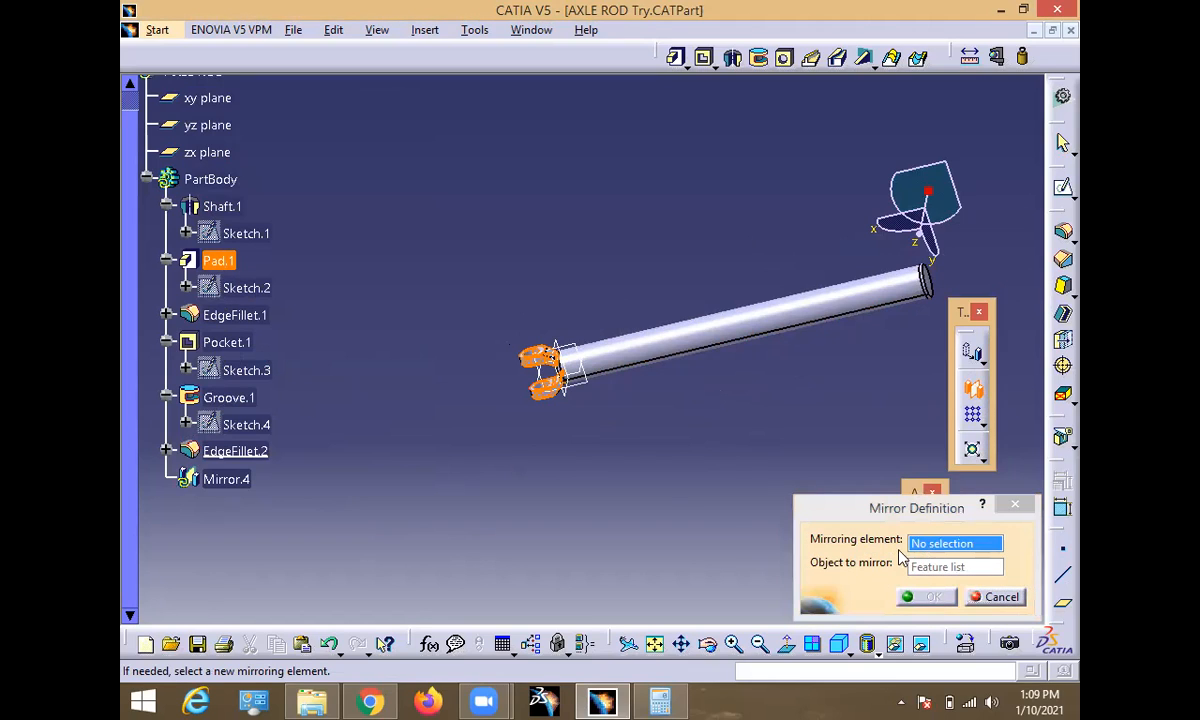
{"action": "left_click", "coordinate": [968, 597]}
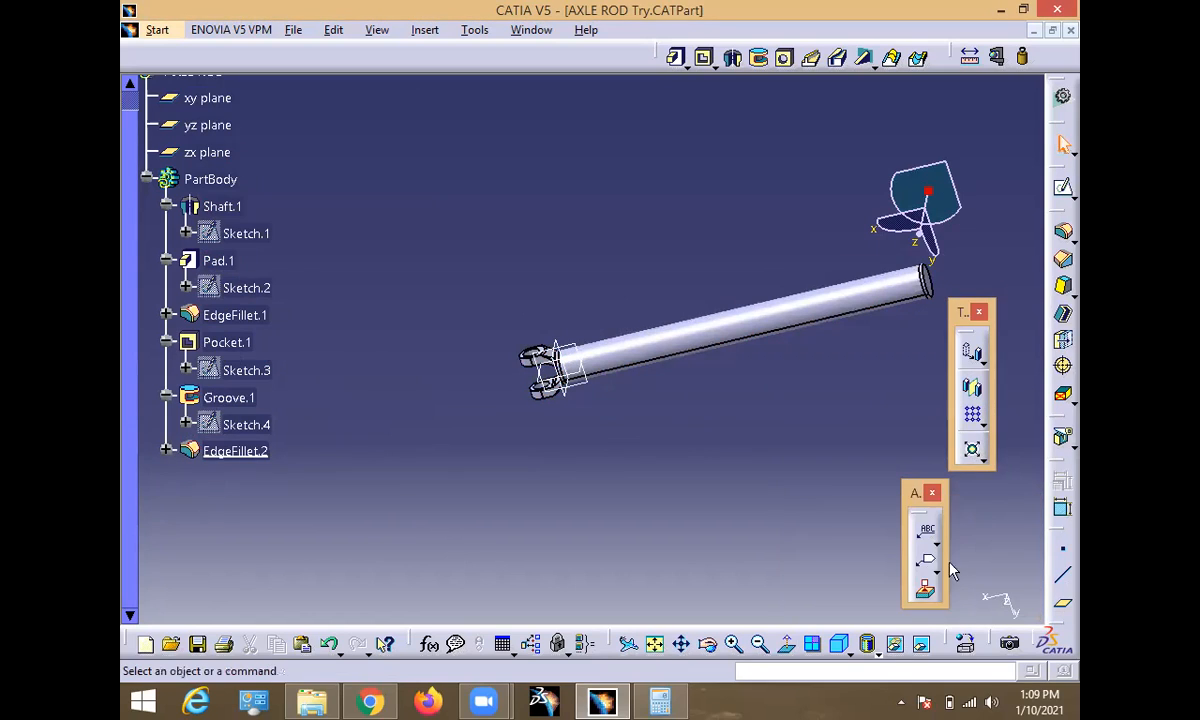
{"action": "left_click", "coordinate": [236, 264]}
{"action": "left_click", "coordinate": [973, 389]}
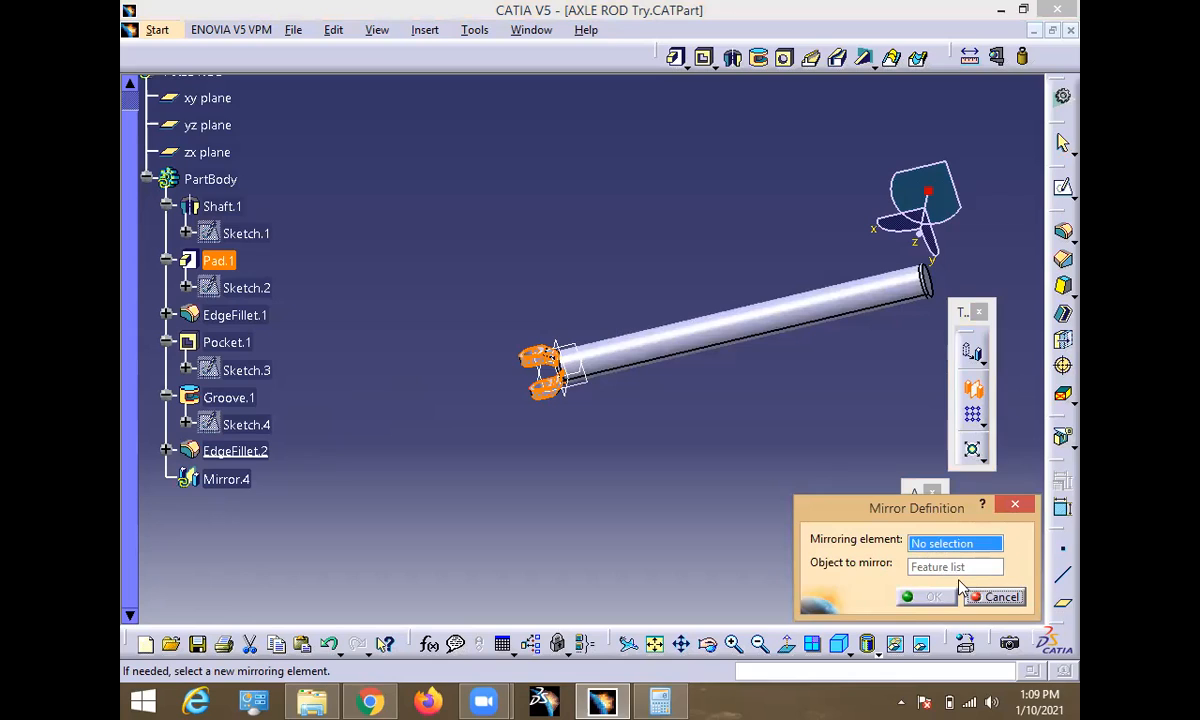
{"action": "left_click", "coordinate": [576, 374]}
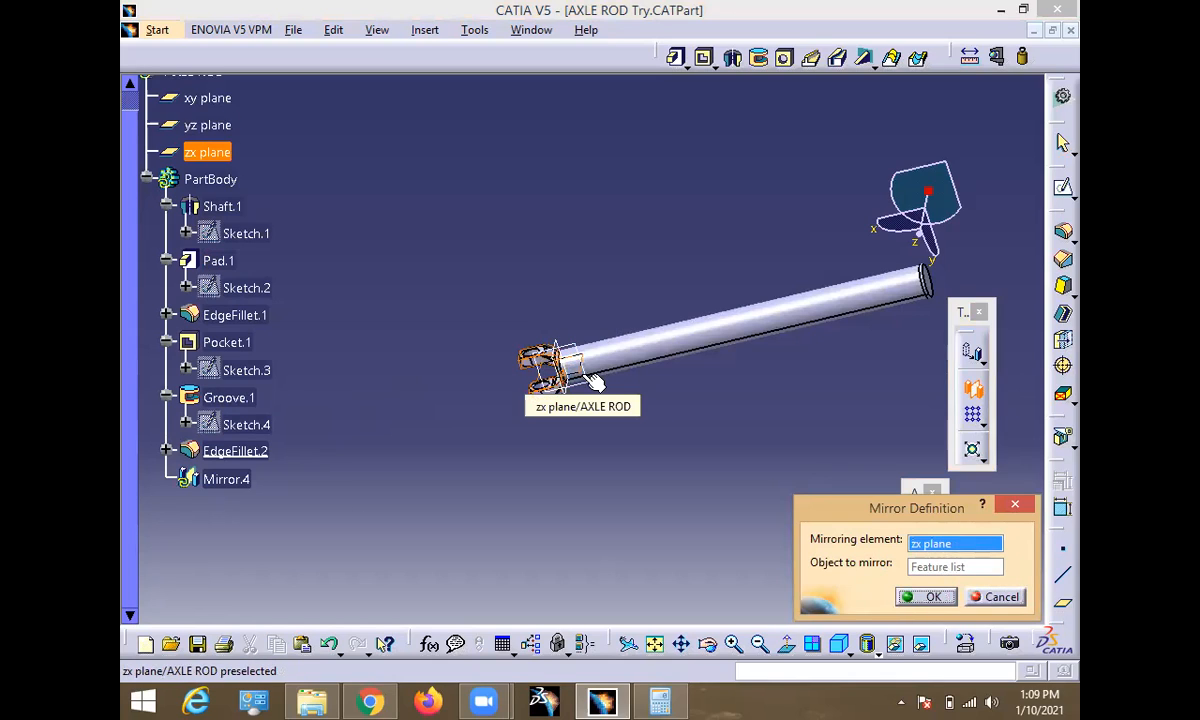
{"action": "left_click", "coordinate": [988, 597]}
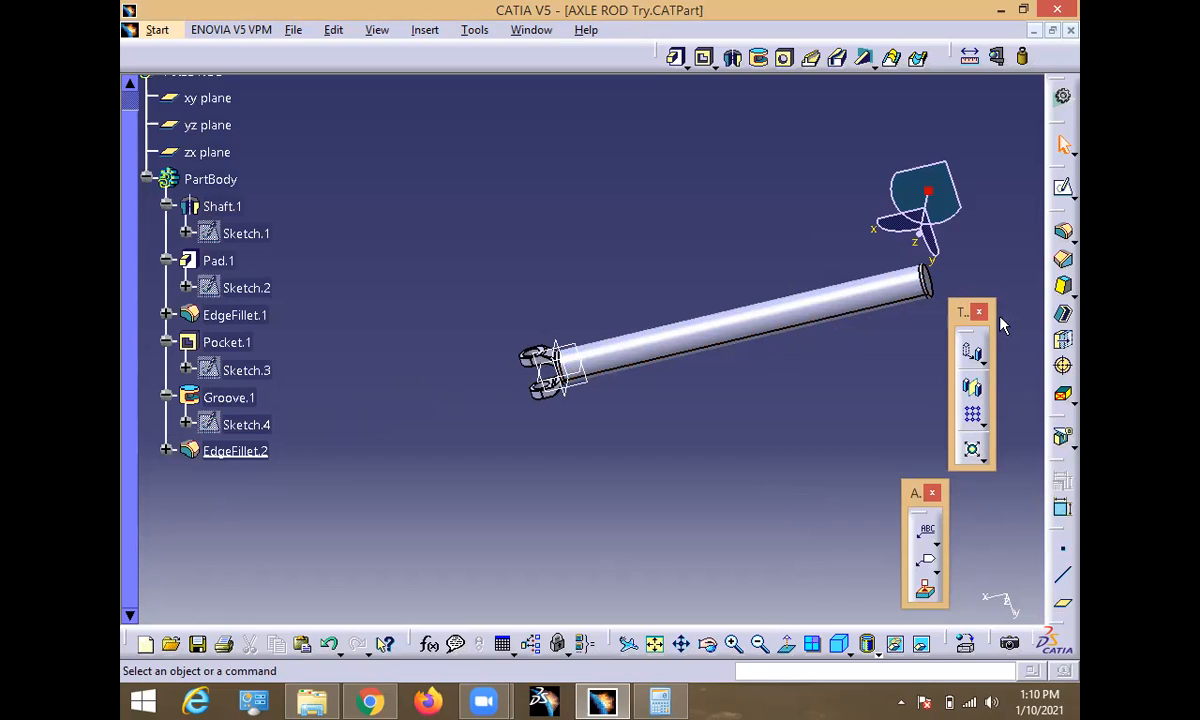
Step: Measure the distance between the yz plane and the free end face of the shaft
{"action": "middle_click_drag", "start_coordinate": [796, 410], "coordinate": [697, 418]}
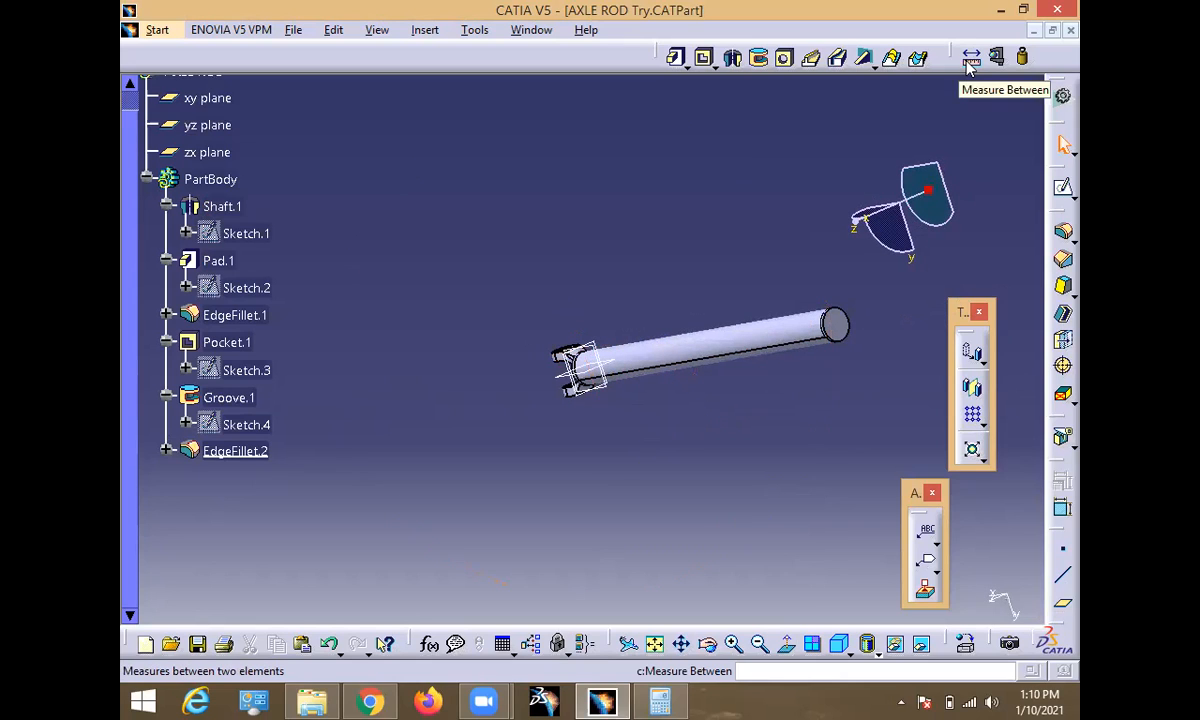
{"action": "left_click", "coordinate": [970, 58]}
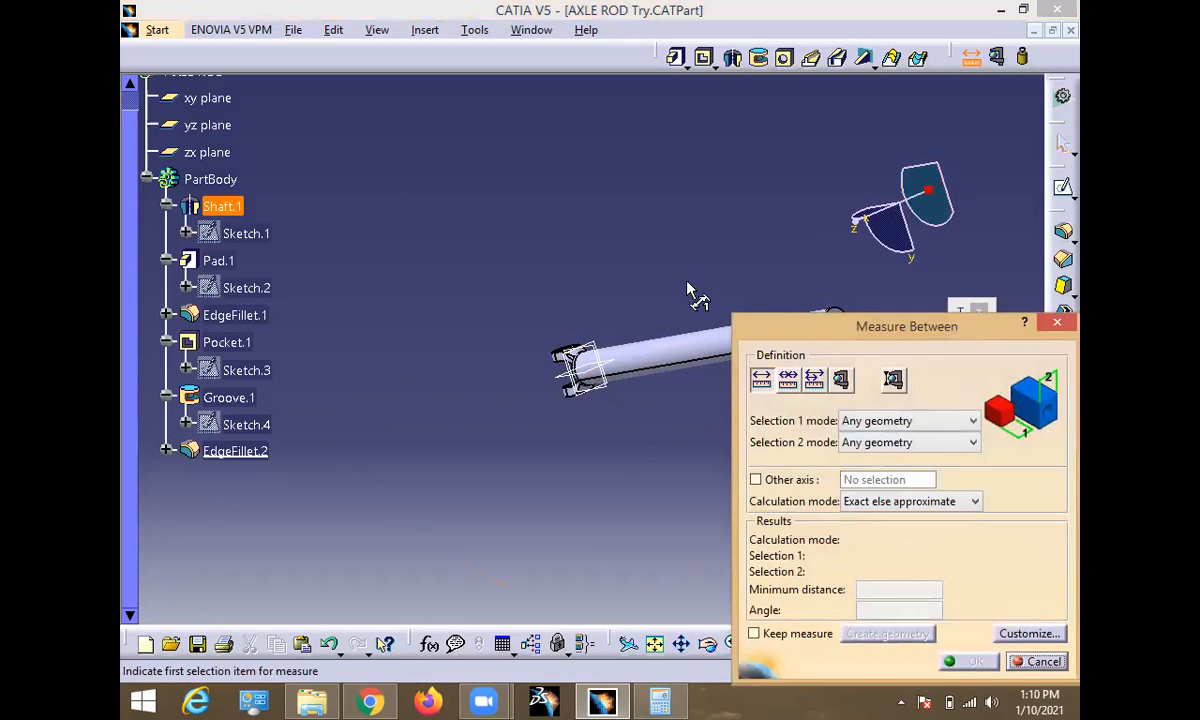
{"action": "middle_click_drag", "start_coordinate": [668, 256], "coordinate": [506, 266]}
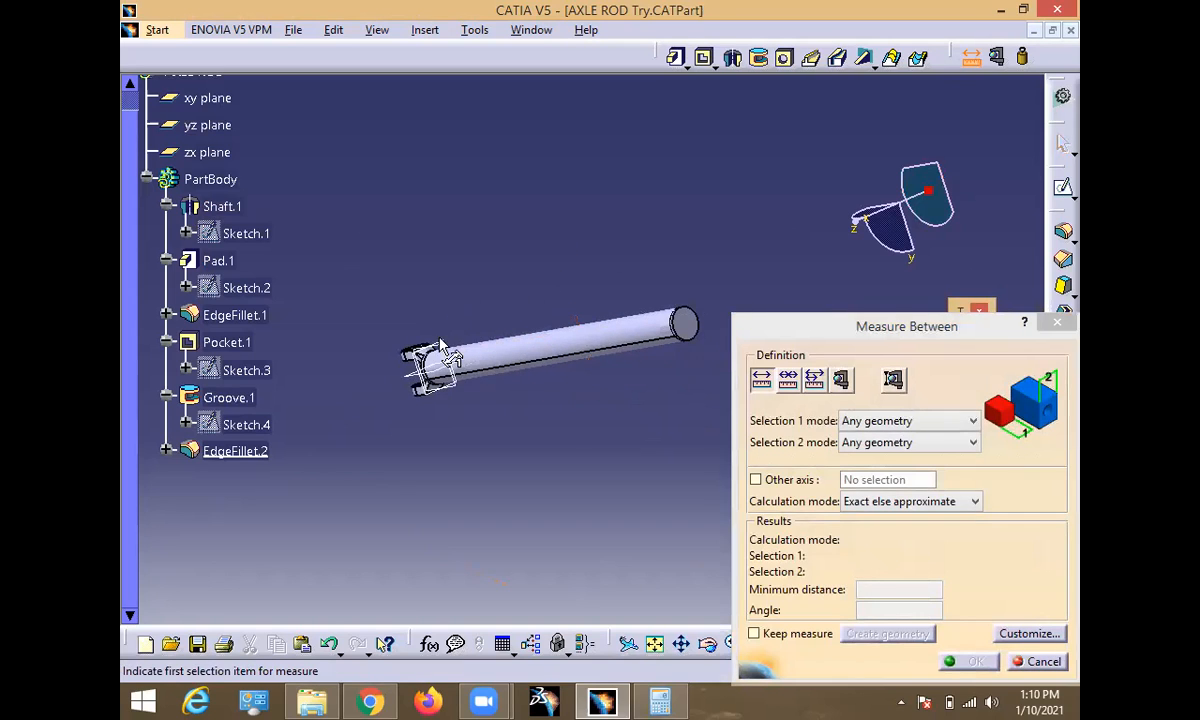
{"action": "left_click", "coordinate": [448, 358]}
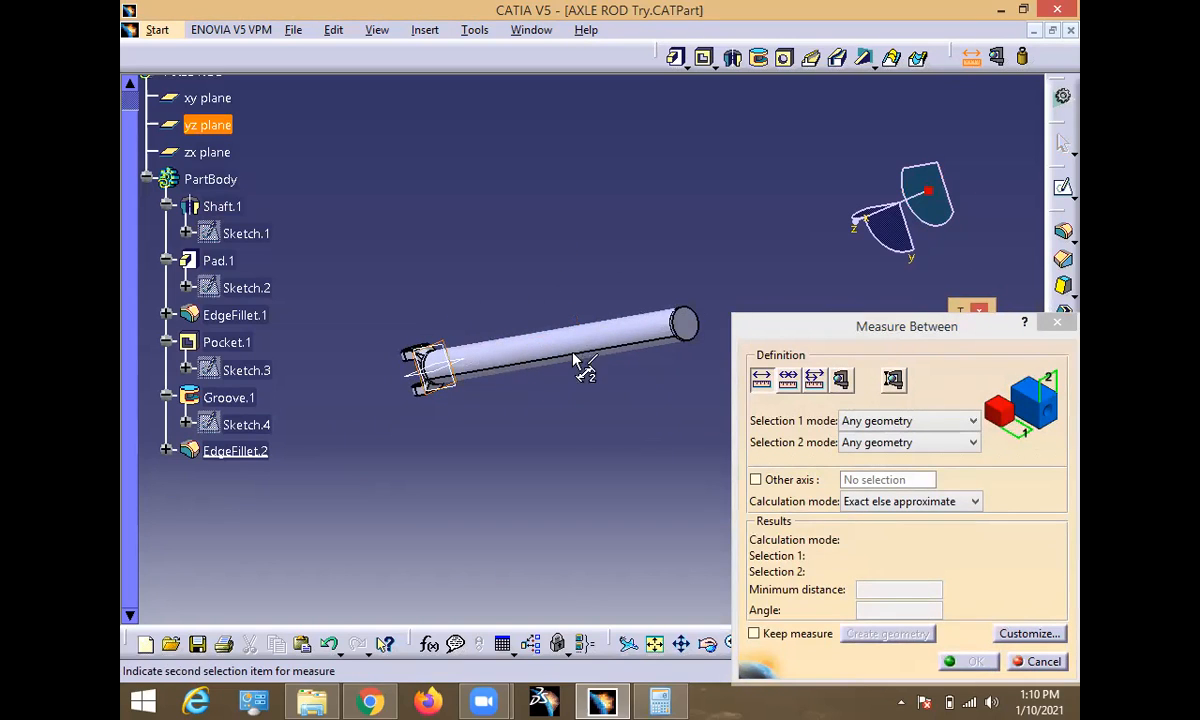
{"action": "left_click", "coordinate": [688, 323]}
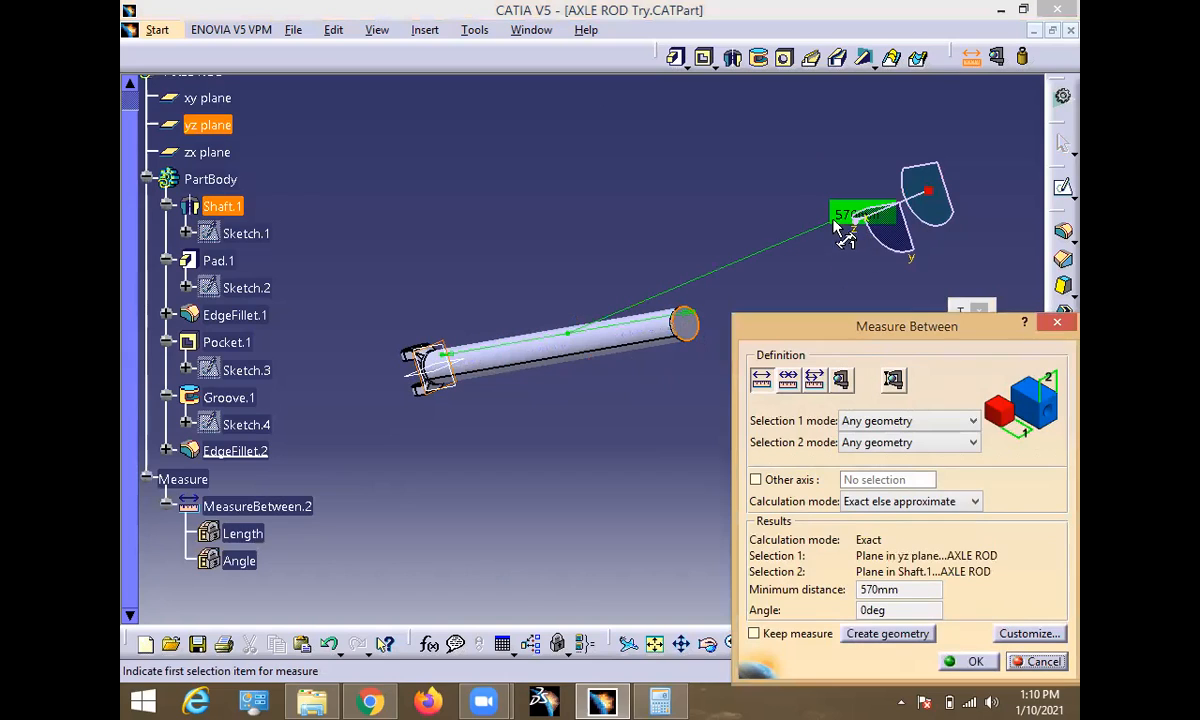
{"action": "middle_click_drag", "start_coordinate": [835, 248], "coordinate": [705, 295]}
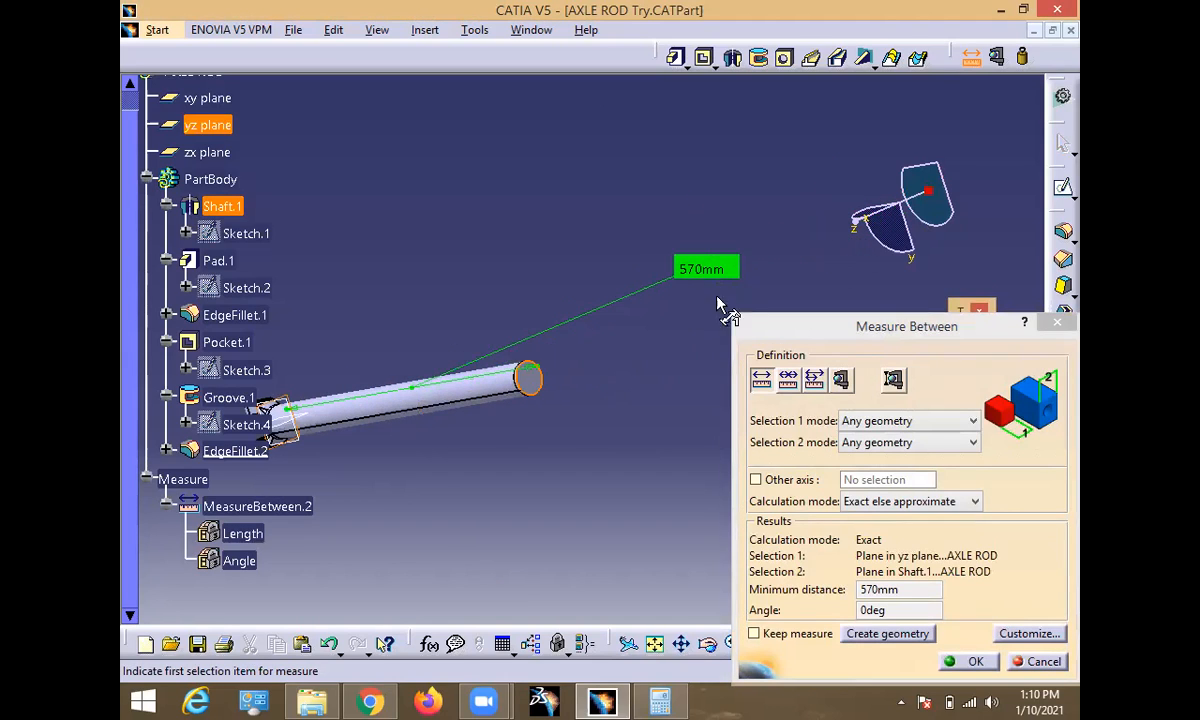
Step: Switch to the calculator, divide the 570 mm rod length by 2, and discard the measurement in CATIA
{"action": "left_click", "coordinate": [662, 703]}
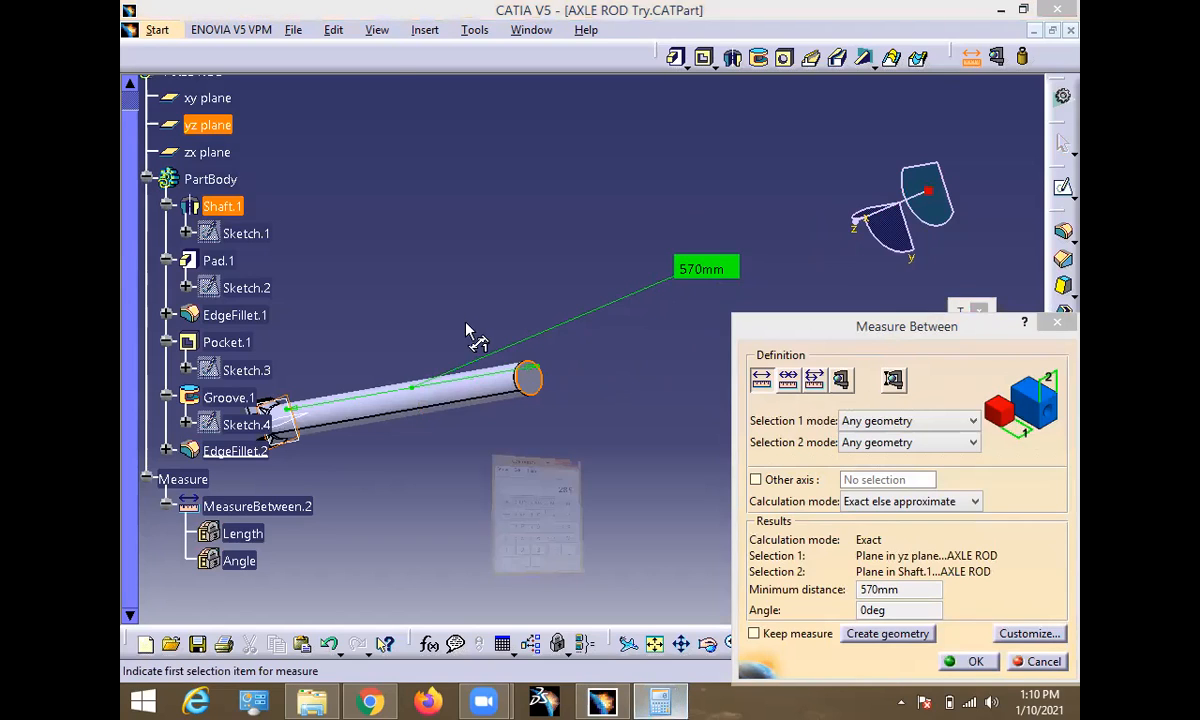
{"action": "left_click", "coordinate": [297, 222]}
{"action": "left_click", "coordinate": [259, 281]}
{"action": "left_click", "coordinate": [223, 251]}
{"action": "left_click", "coordinate": [241, 341]}
{"action": "left_click", "coordinate": [333, 252]}
{"action": "left_click", "coordinate": [259, 311]}
{"action": "left_click", "coordinate": [370, 326]}
{"action": "left_click", "coordinate": [322, 83]}
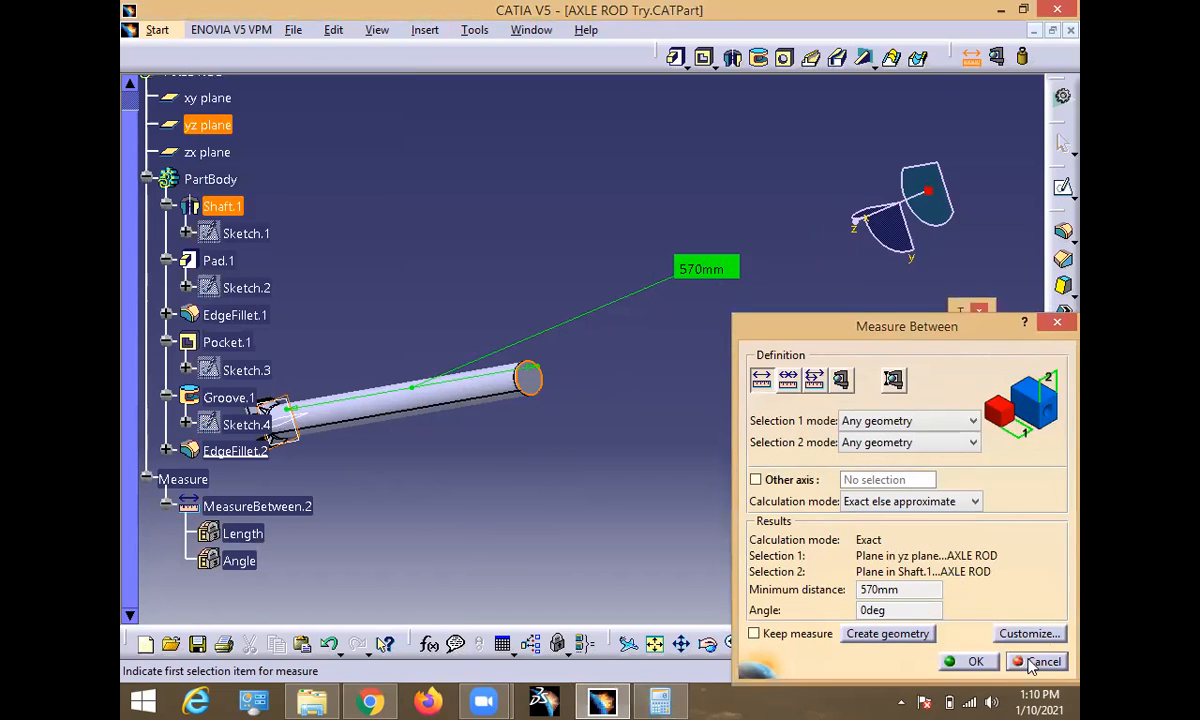
{"action": "left_click", "coordinate": [1038, 662]}
Step: Define a new plane of type Offset from plane with the yz plane as its reference
{"action": "middle_click_drag", "start_coordinate": [728, 402], "coordinate": [932, 362]}
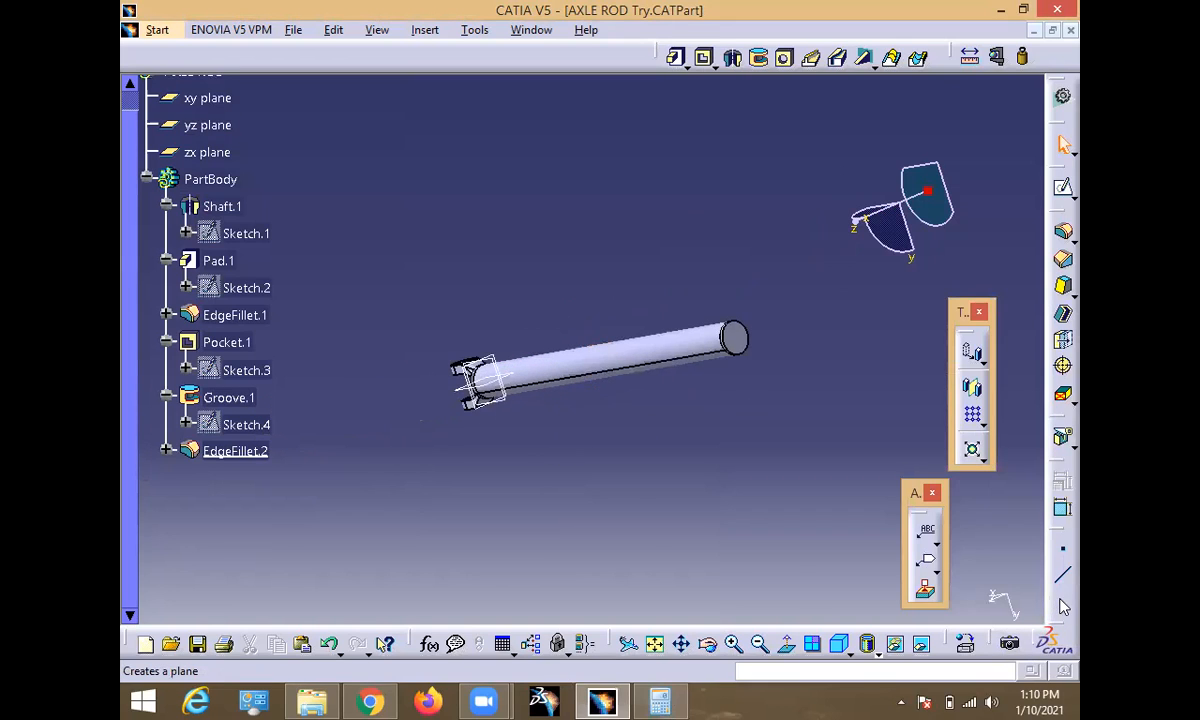
{"action": "left_click", "coordinate": [1063, 605]}
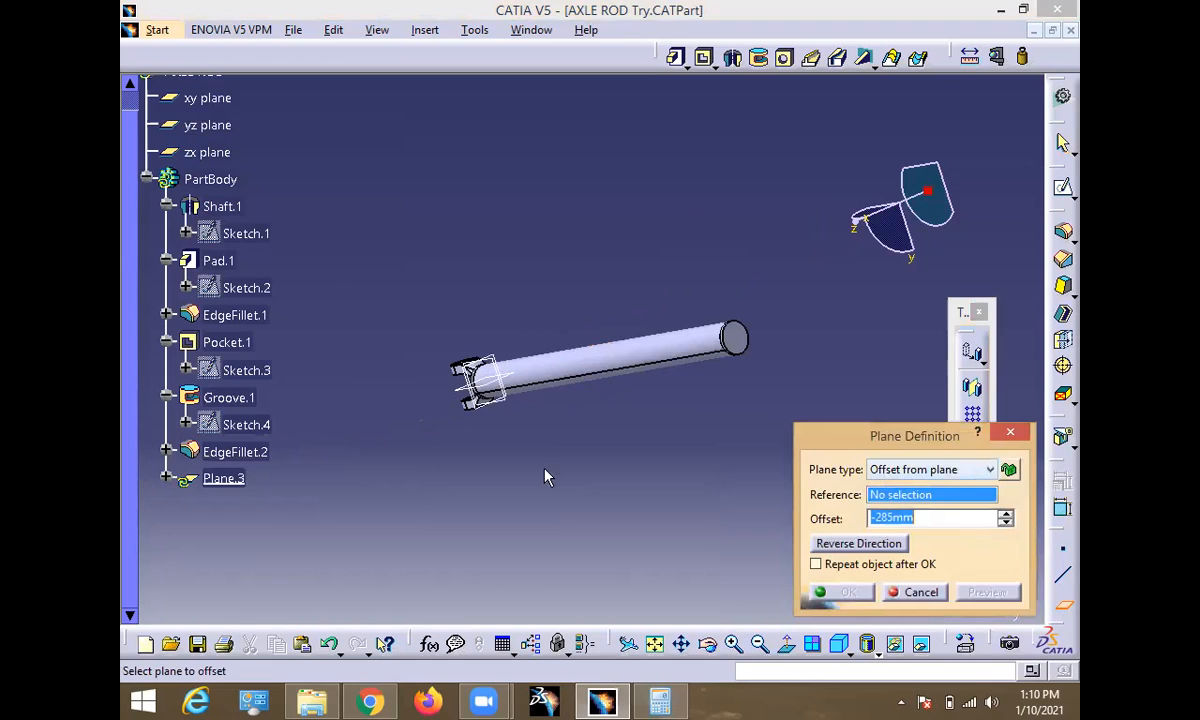
{"action": "middle_click_drag", "start_coordinate": [525, 482], "coordinate": [530, 420]}
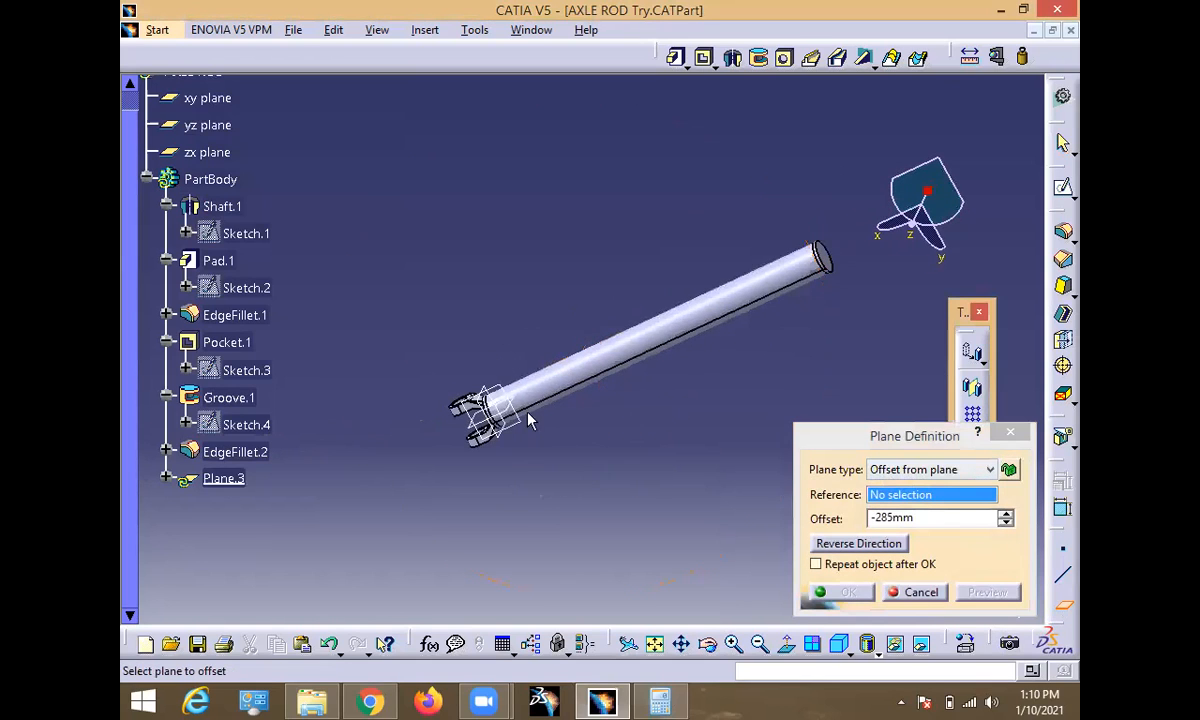
{"action": "left_click", "coordinate": [480, 403]}
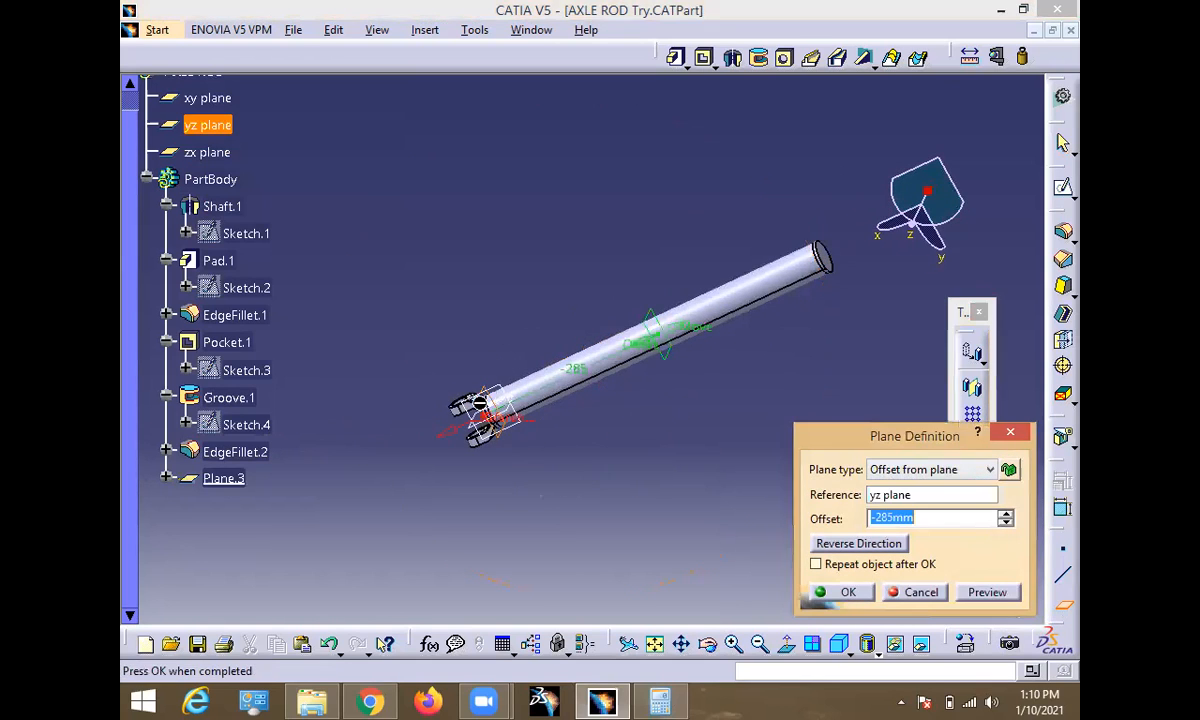
Step: Try a 285 mm offset for the new plane and preview it in both directions
{"action": "left_click", "coordinate": [873, 517]}
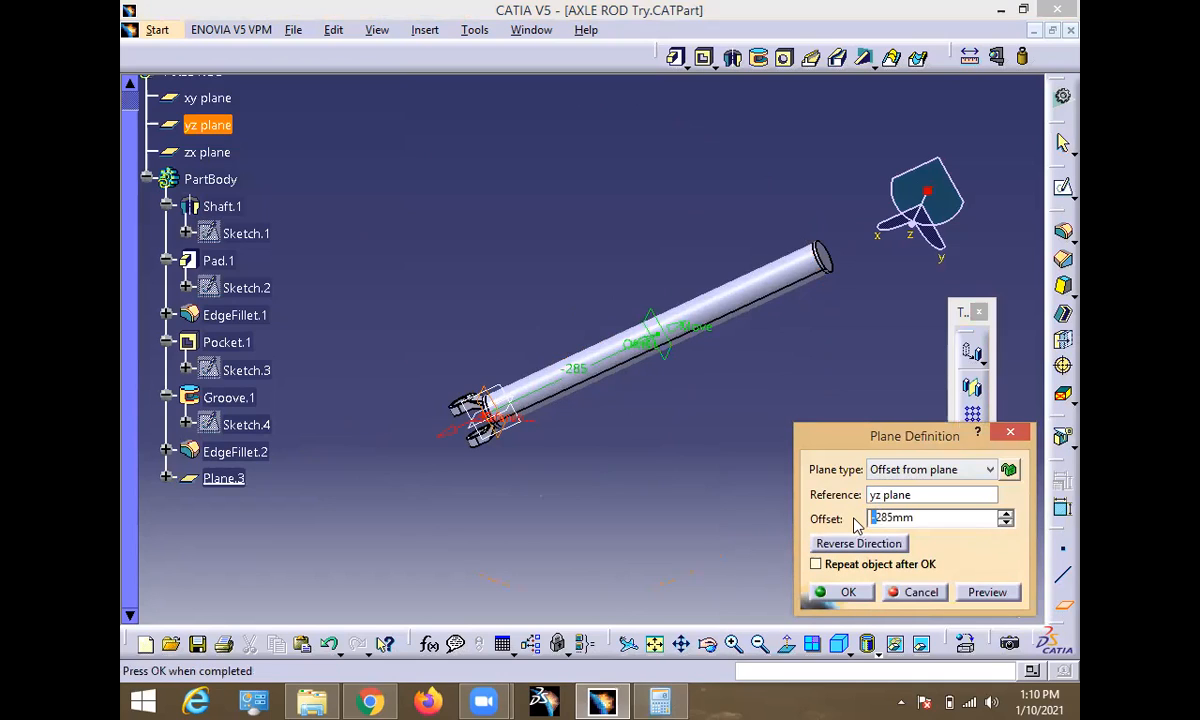
{"action": "left_click", "coordinate": [975, 591]}
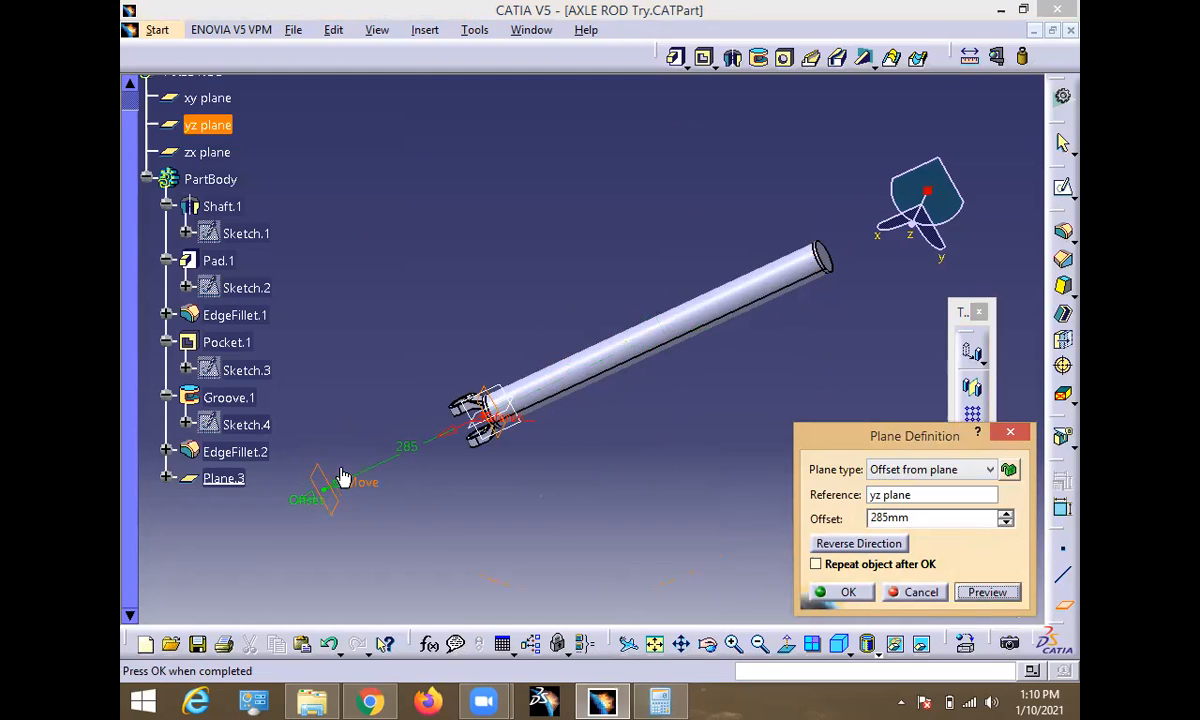
{"action": "left_click", "coordinate": [846, 546]}
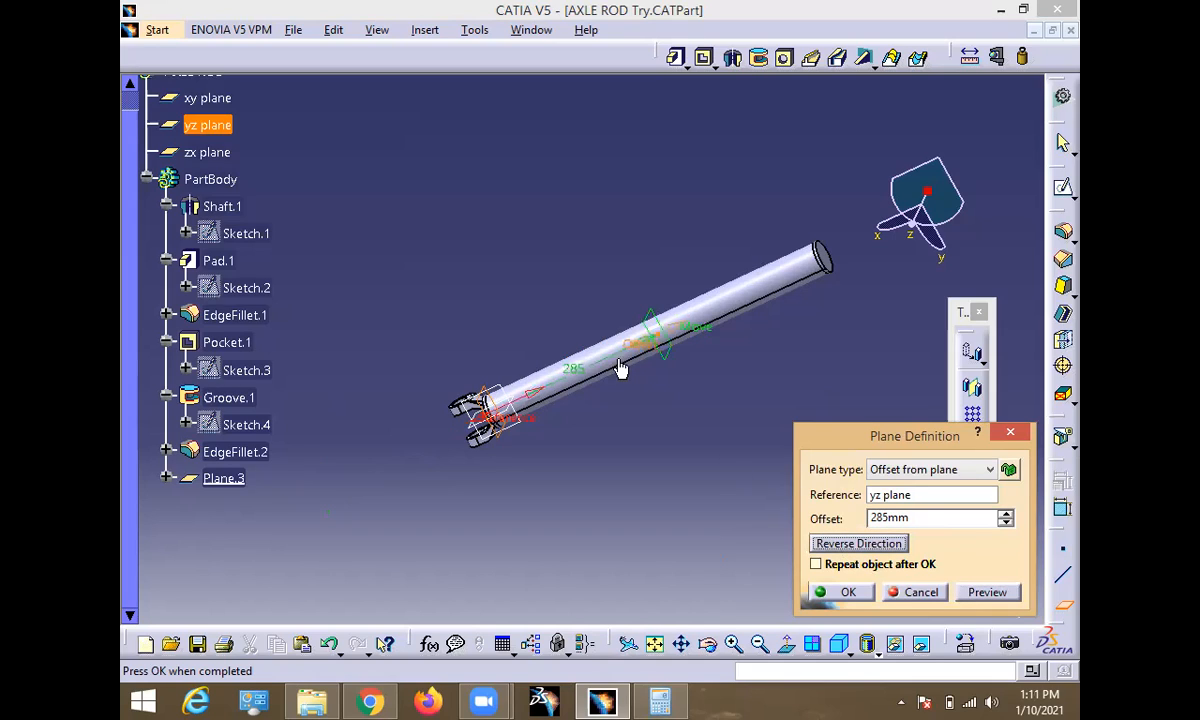
{"action": "left_click", "coordinate": [840, 546]}
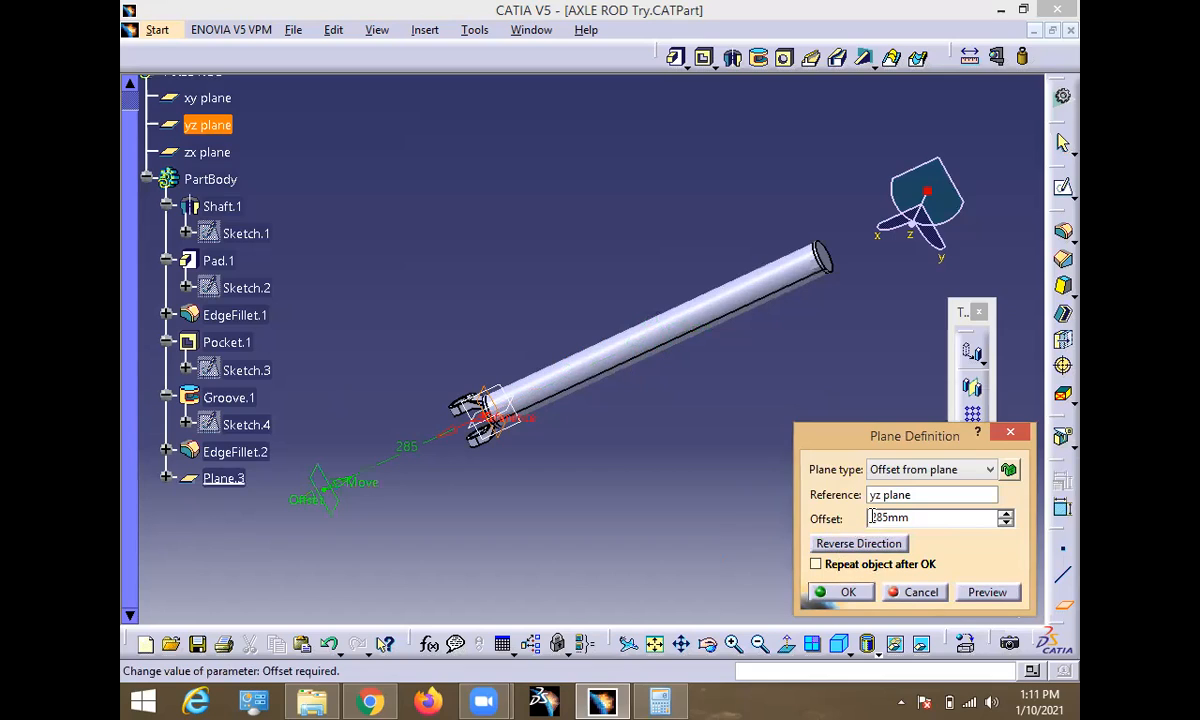
Step: Set the plane's offset to -285 mm and create it midway along the rod
{"action": "left_click", "coordinate": [966, 592]}
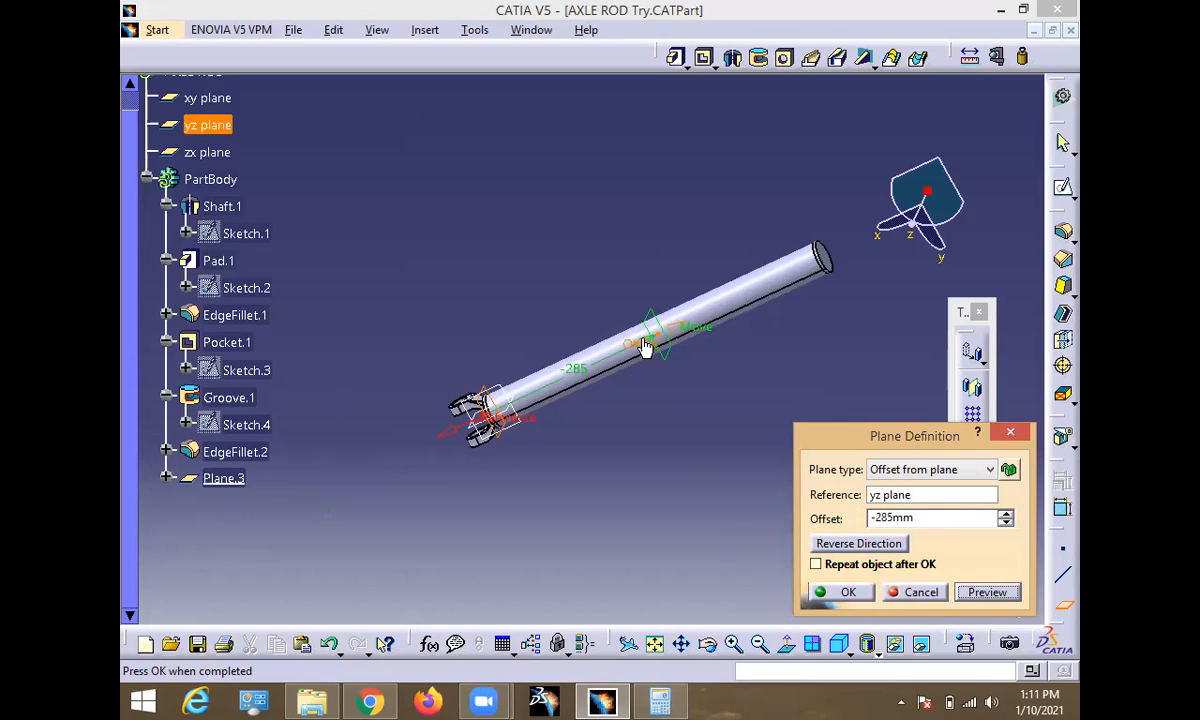
{"action": "left_click", "coordinate": [853, 546]}
{"action": "left_click", "coordinate": [851, 553]}
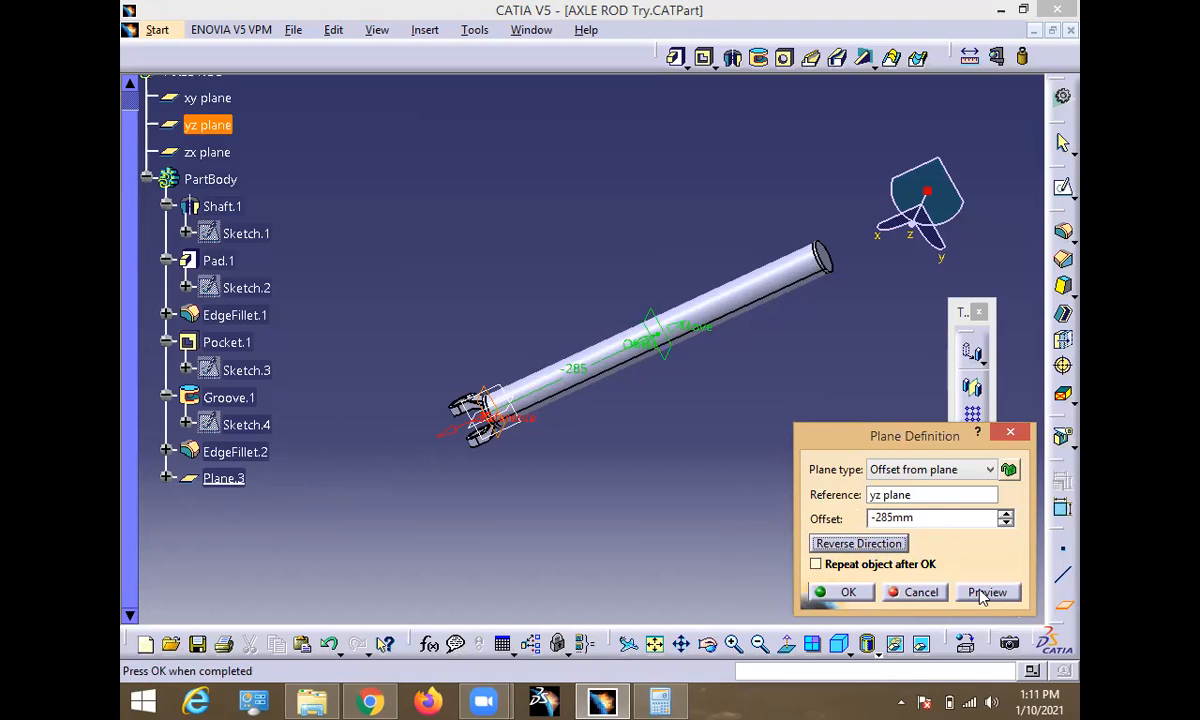
{"action": "left_click", "coordinate": [846, 593]}
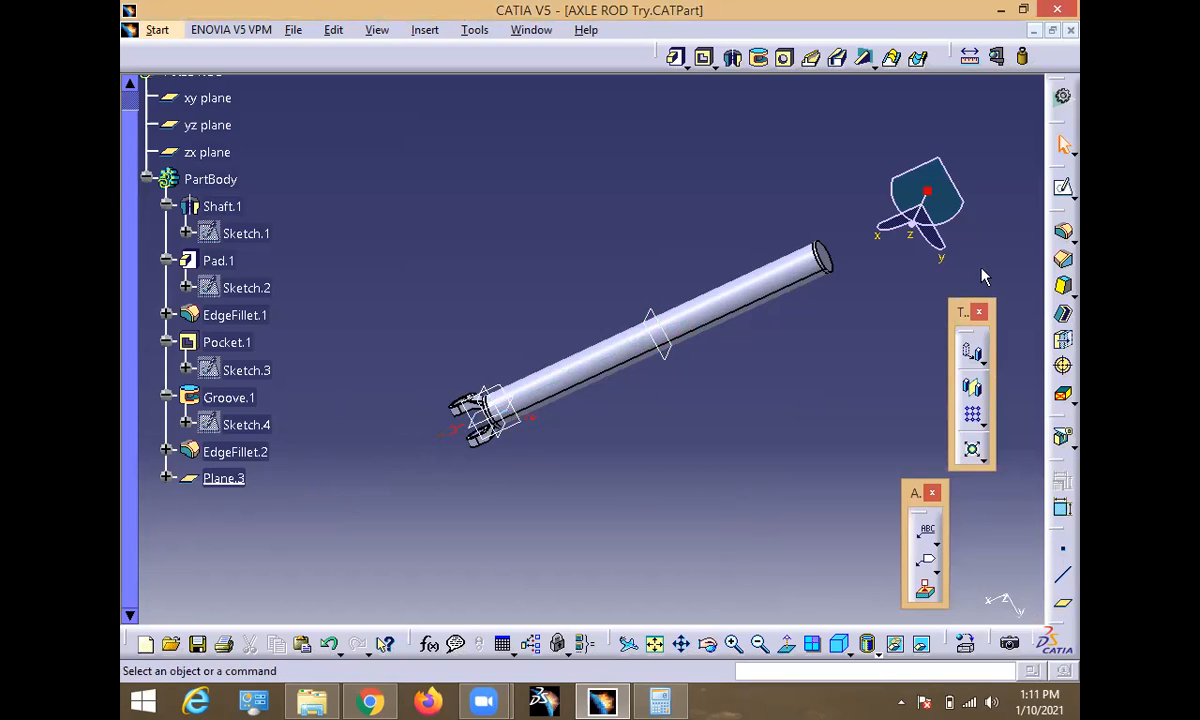
Step: Mirror Pad.1, EdgeFillet.1, Pocket.1, Groove.1 and EdgeFillet.2 about the new mid-length plane to the rod's free end
{"action": "left_click", "coordinate": [228, 262]}
{"action": "left_click", "coordinate": [236, 314], "text": "ctrl"}
{"action": "left_click", "coordinate": [236, 344], "text": "ctrl"}
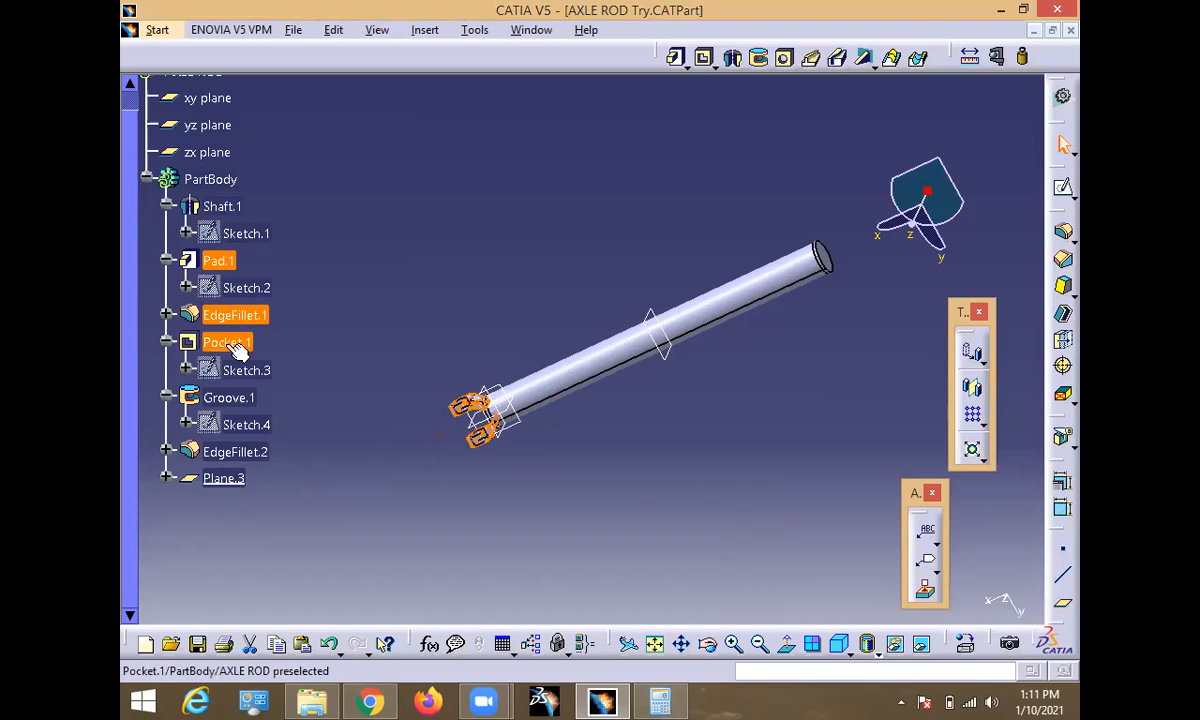
{"action": "left_click", "coordinate": [236, 398], "text": "ctrl"}
{"action": "left_click", "coordinate": [240, 454], "text": "ctrl"}
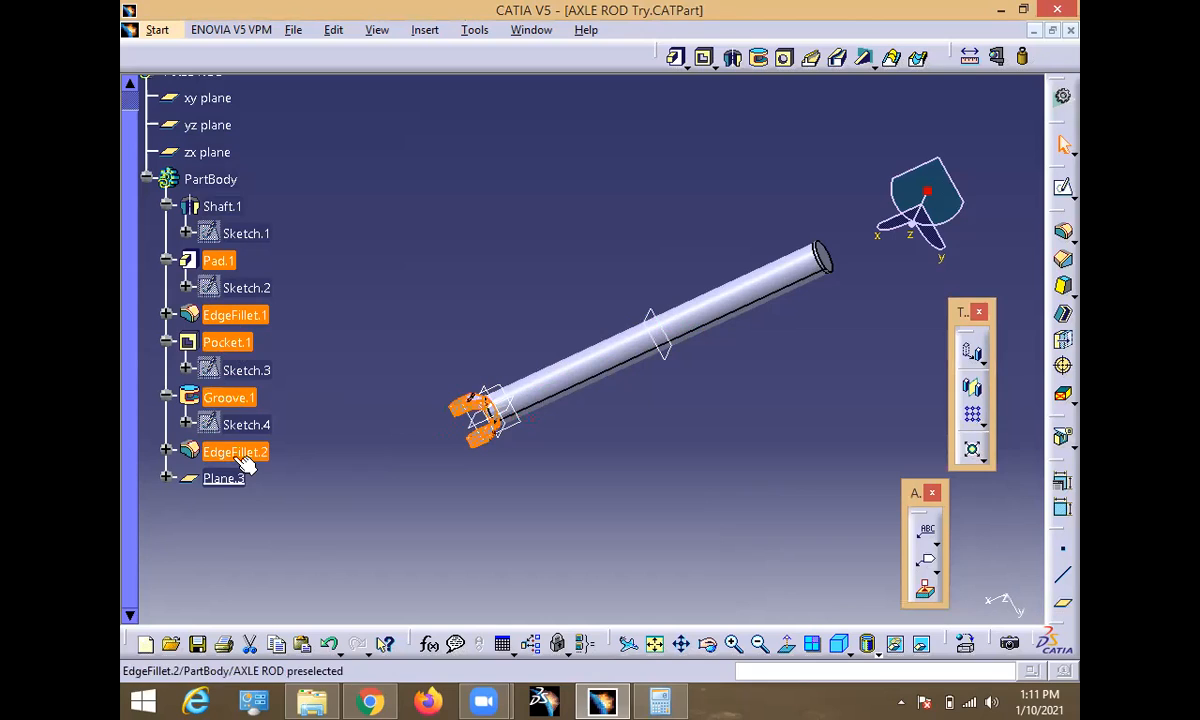
{"action": "left_click", "coordinate": [972, 392]}
{"action": "left_click", "coordinate": [671, 405]}
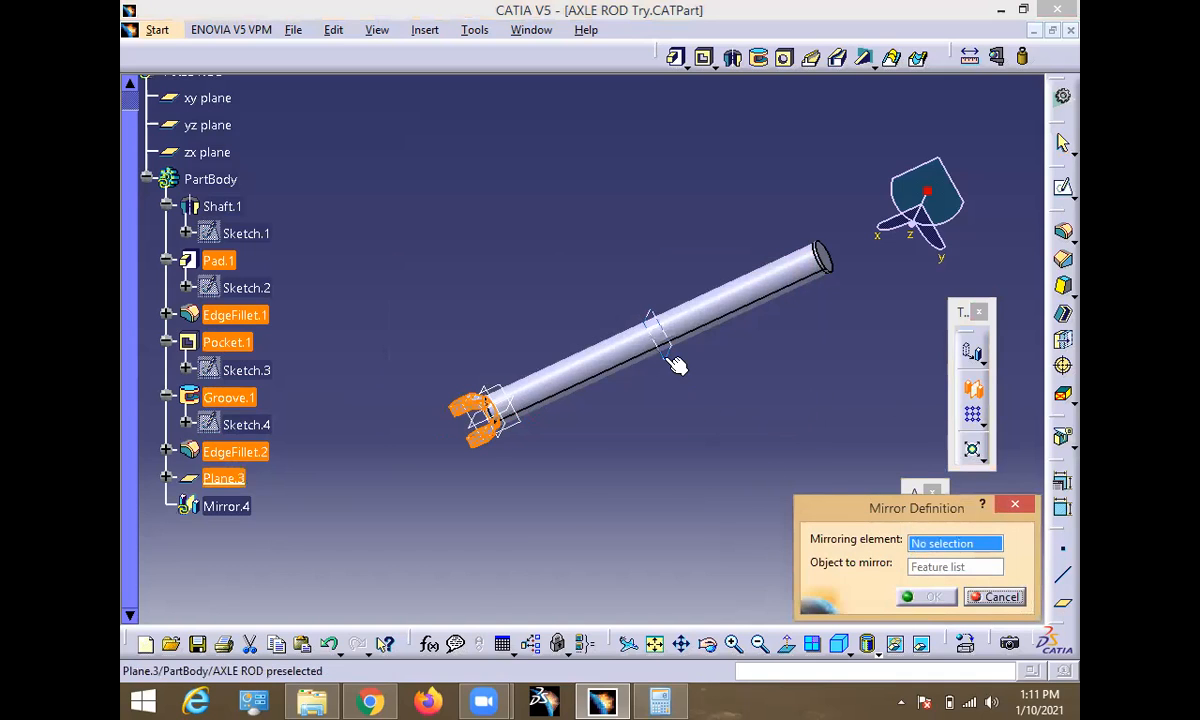
{"action": "left_click", "coordinate": [665, 358]}
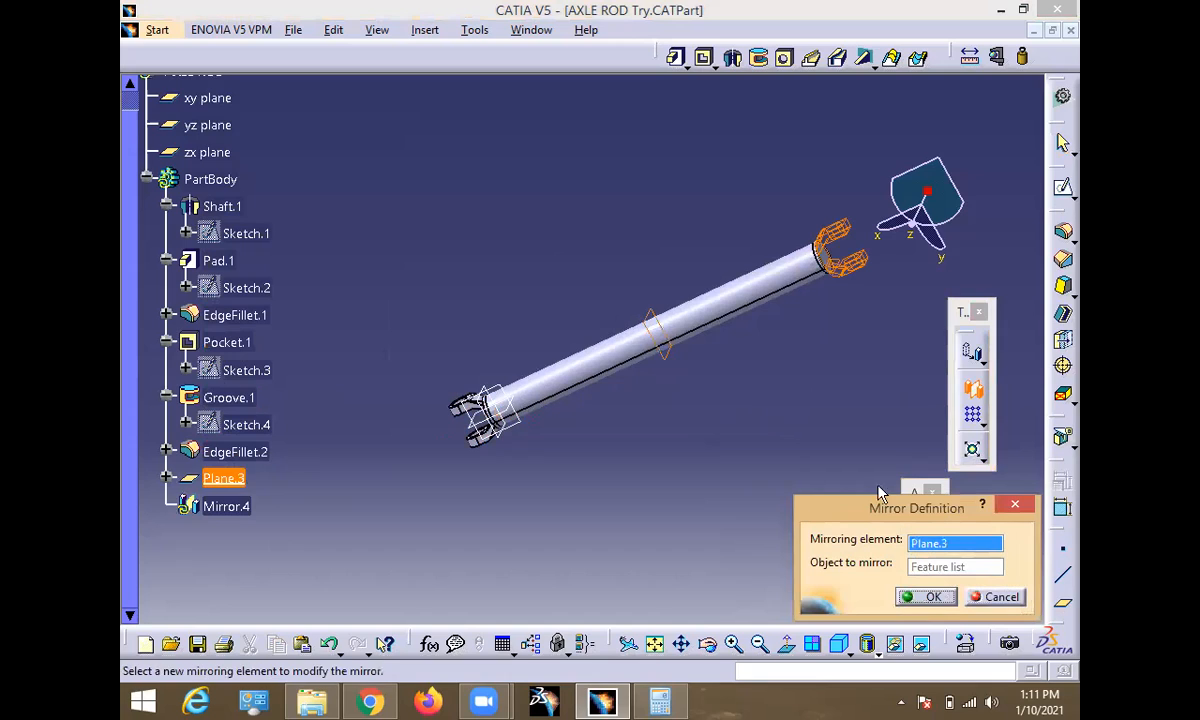
{"action": "left_click", "coordinate": [927, 596]}
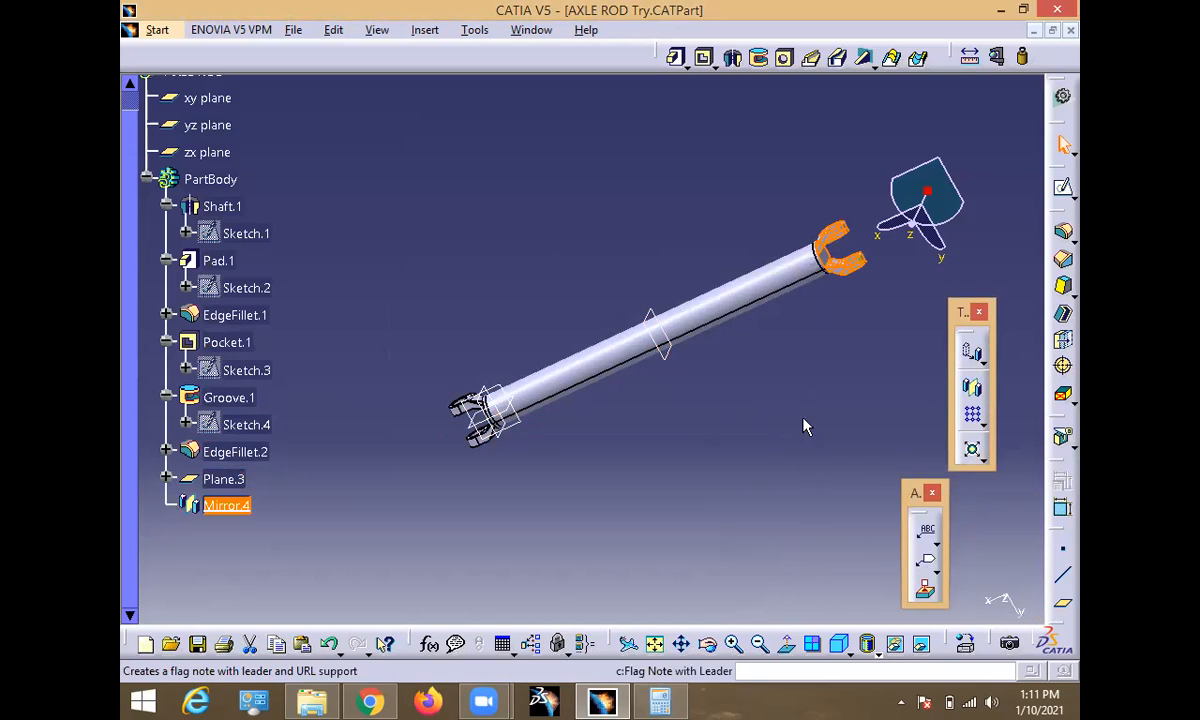
{"action": "left_click", "coordinate": [825, 340]}
Step: Examine the fork ends of the axle rod up close, including the mirrored fork
{"action": "middle_click_drag", "start_coordinate": [783, 375], "coordinate": [419, 438]}
{"action": "middle_click_drag", "start_coordinate": [570, 455], "coordinate": [637, 308]}
{"action": "middle_click_drag", "start_coordinate": [640, 478], "coordinate": [636, 595]}
{"action": "middle_click_drag", "start_coordinate": [573, 498], "coordinate": [915, 278]}
{"action": "middle_click_drag", "start_coordinate": [388, 461], "coordinate": [408, 368]}
{"action": "middle_click_drag", "start_coordinate": [754, 294], "coordinate": [427, 602]}
{"action": "middle_click_drag", "start_coordinate": [756, 468], "coordinate": [586, 475]}
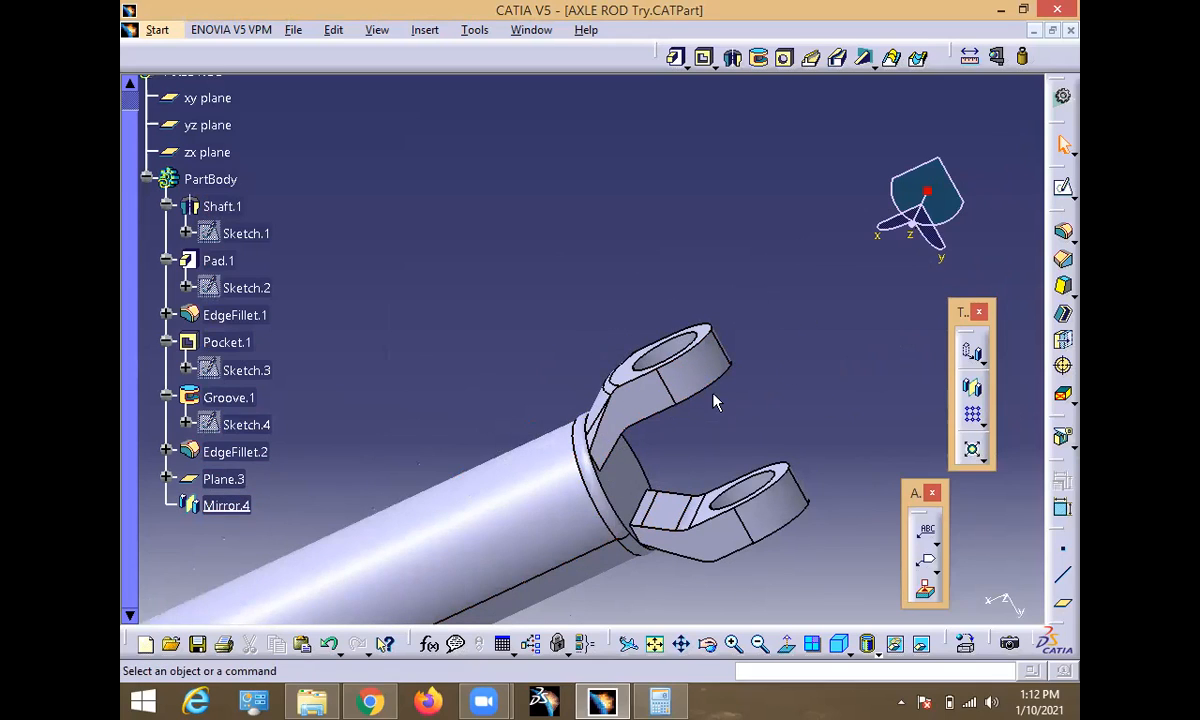
Step: Save the finished axle rod part under its existing file name
{"action": "middle_click_drag", "start_coordinate": [692, 407], "coordinate": [699, 484]}
{"action": "middle_click_drag", "start_coordinate": [557, 483], "coordinate": [716, 394]}
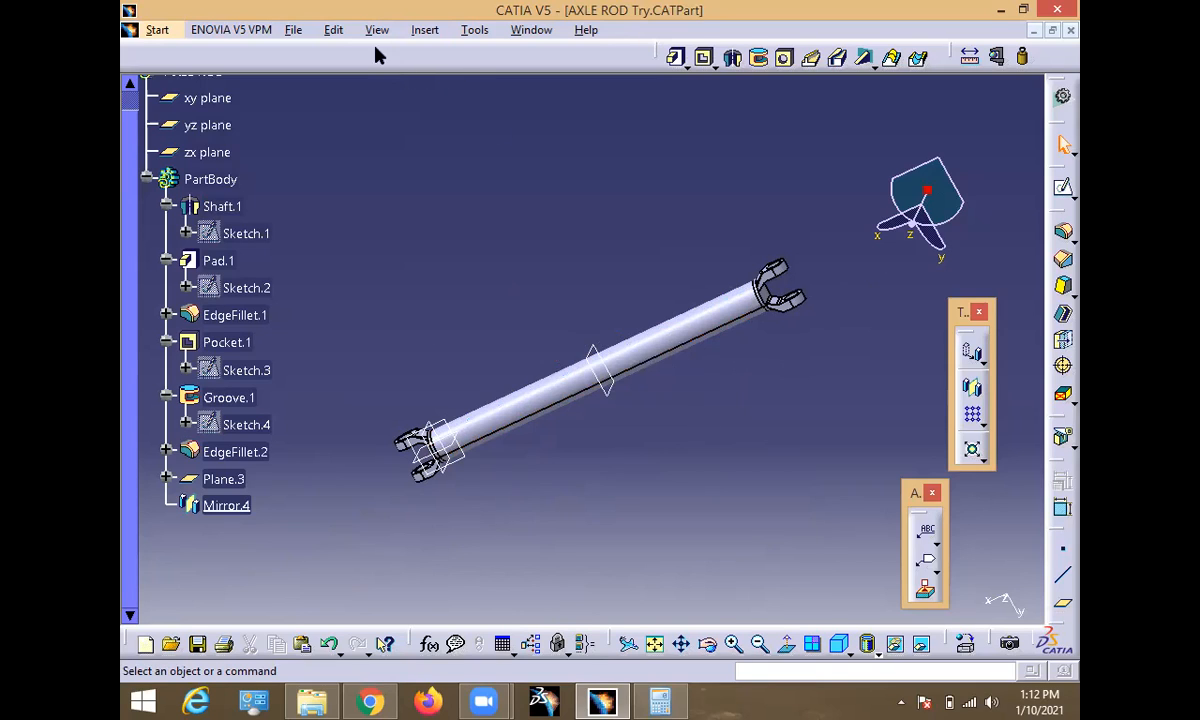
{"action": "left_click", "coordinate": [293, 30]}
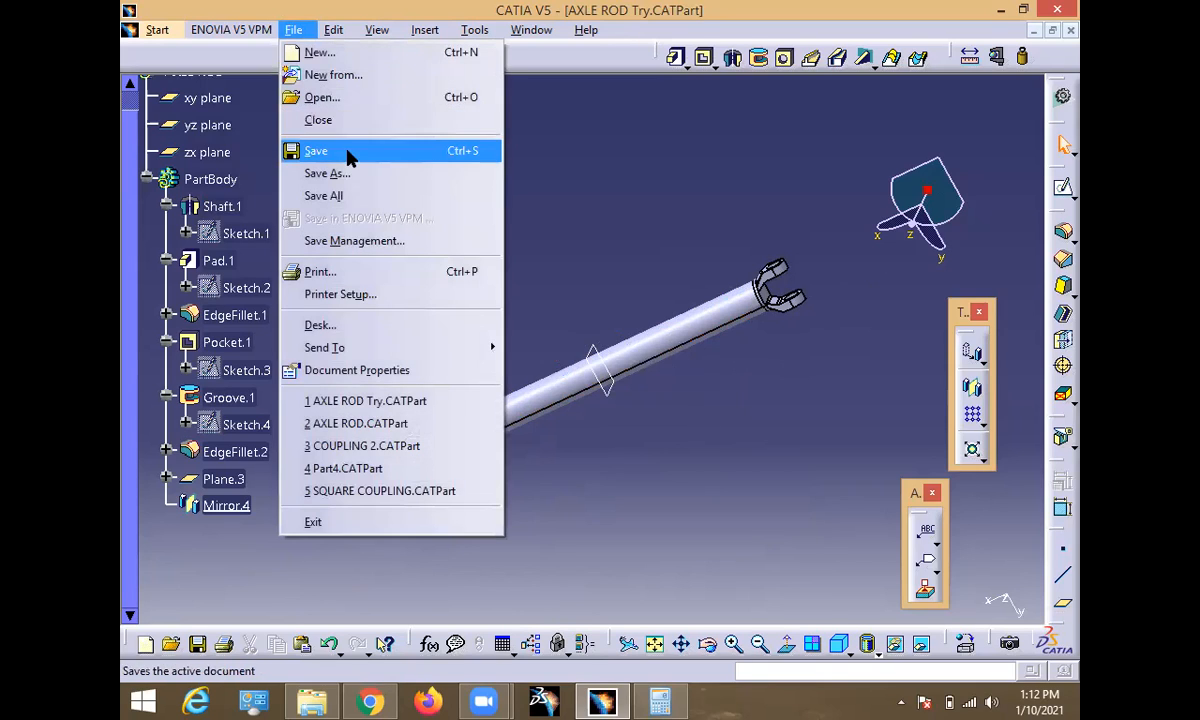
{"action": "left_click", "coordinate": [340, 150]}
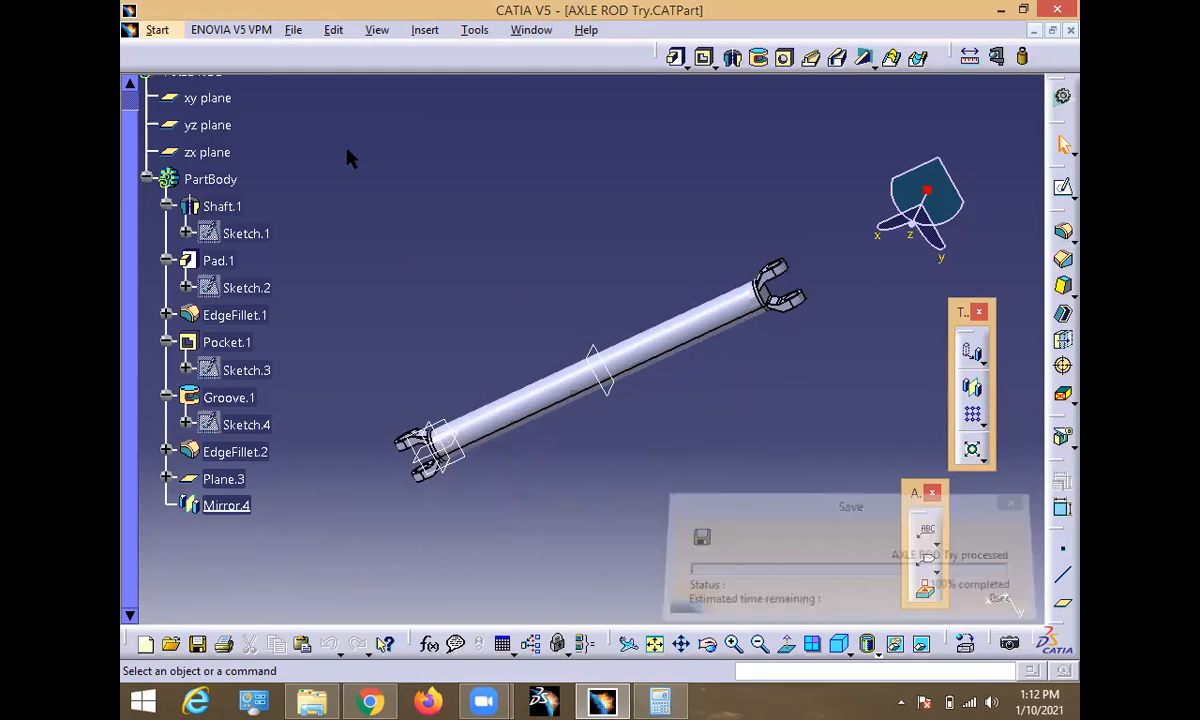
Step: Export the part in stp format as AR to the omniaxle folder and check for the file in File Explorer
{"action": "left_click", "coordinate": [293, 30]}
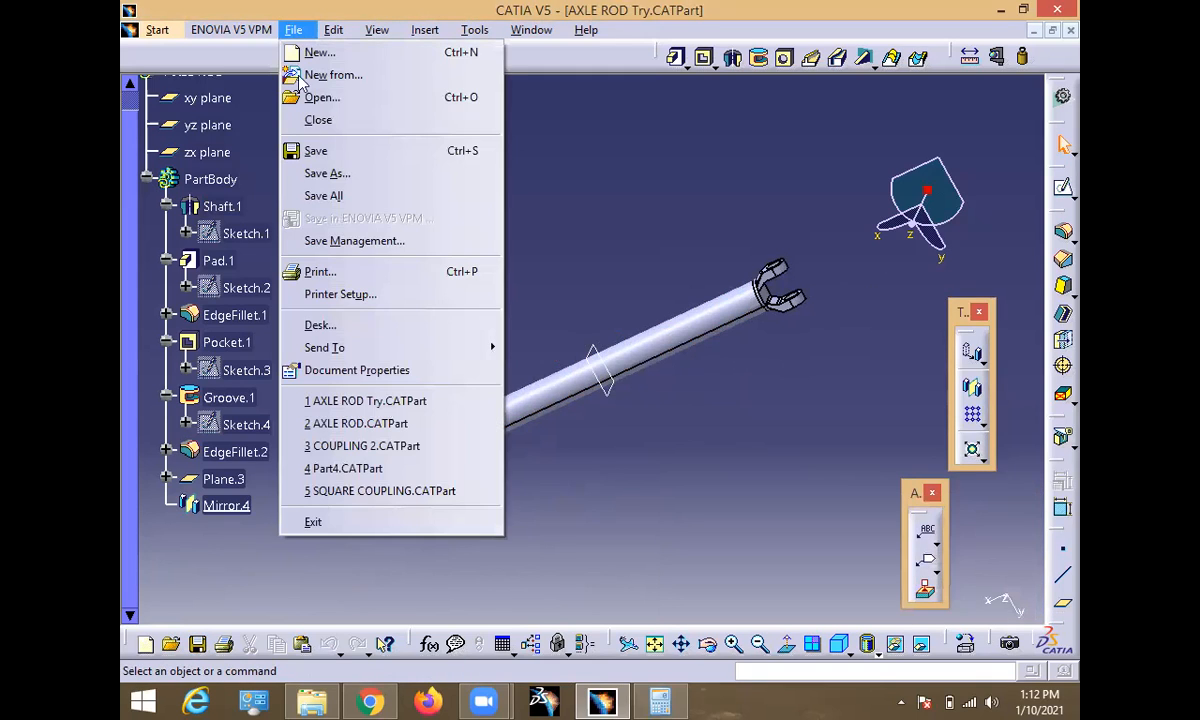
{"action": "left_click", "coordinate": [310, 174]}
{"action": "left_click", "coordinate": [568, 540]}
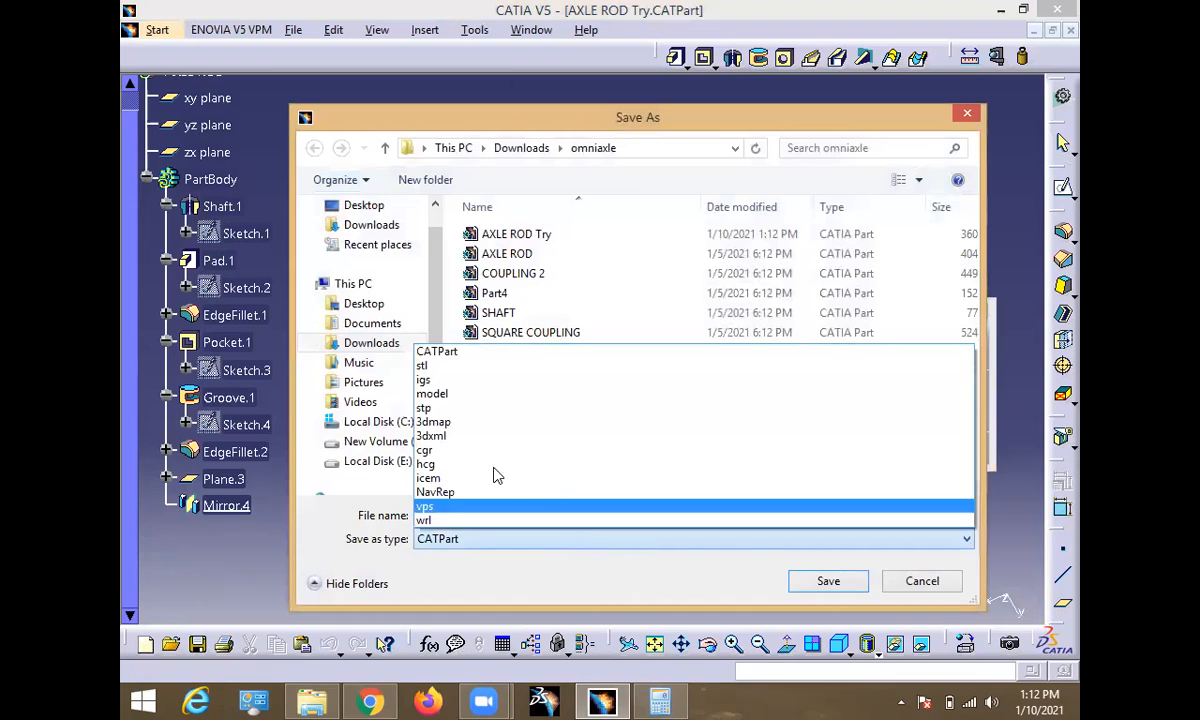
{"action": "left_click", "coordinate": [462, 408]}
{"action": "left_click_drag", "start_coordinate": [487, 513], "coordinate": [420, 505]}
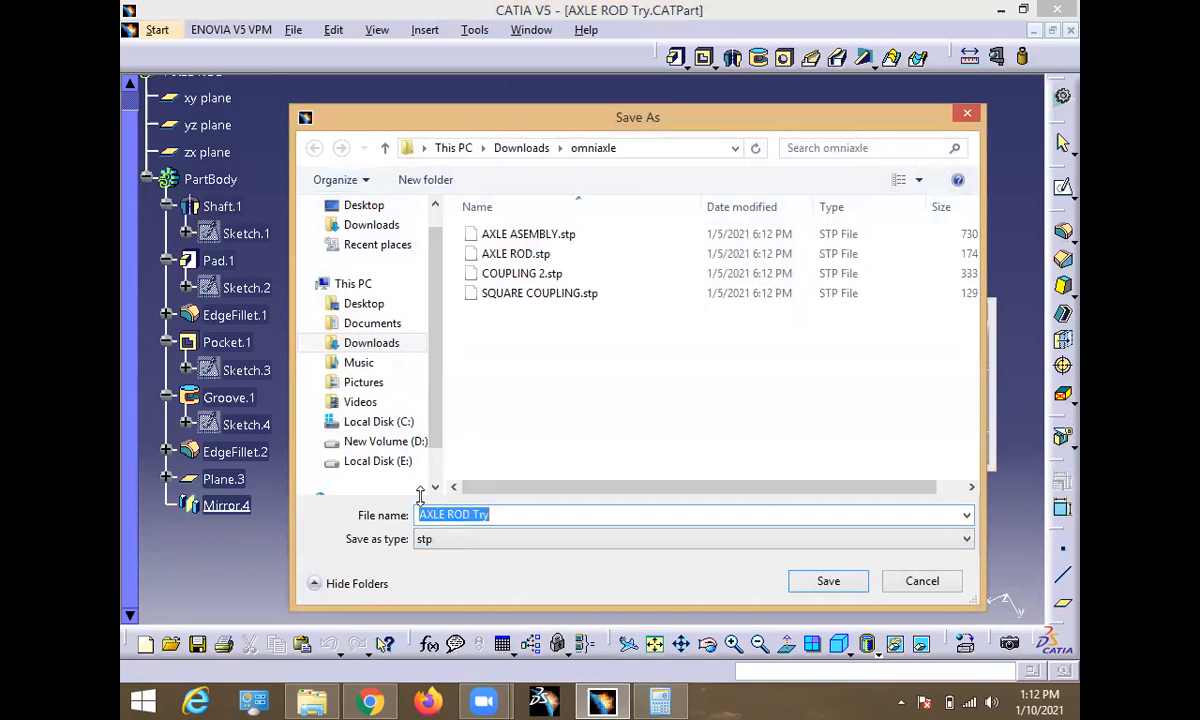
{"action": "type", "text": "AR"}
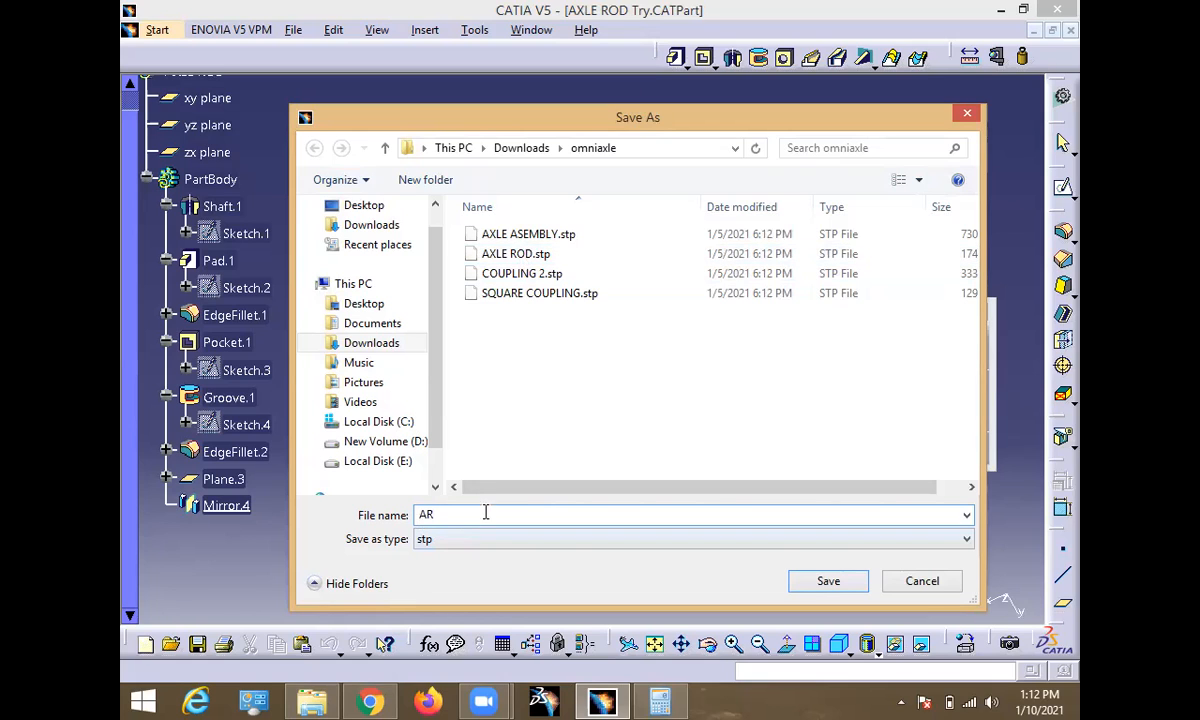
{"action": "left_click", "coordinate": [798, 582]}
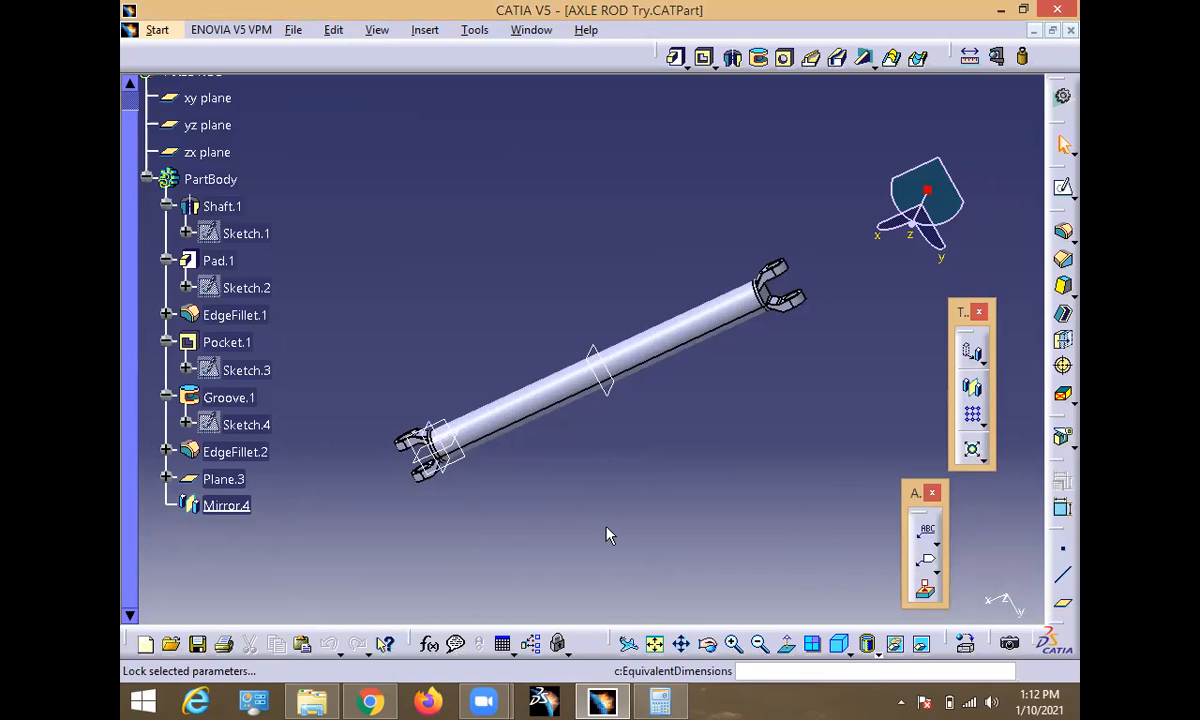
{"action": "key", "text": "alt+Tab"}
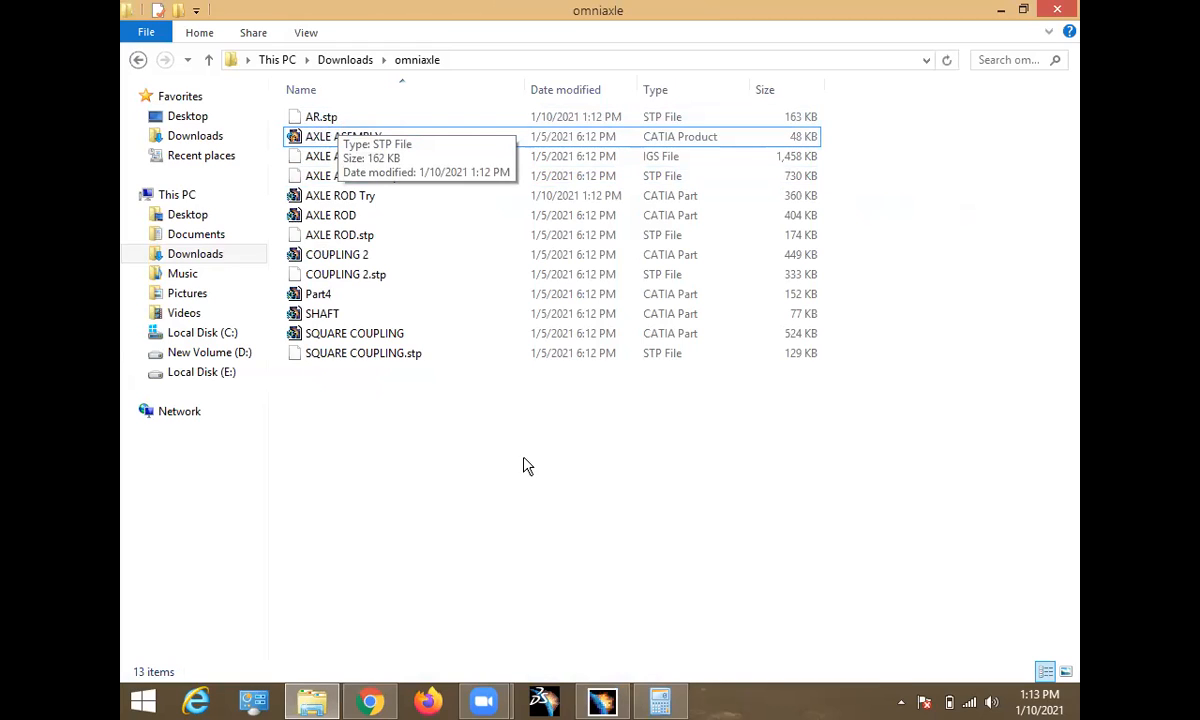
{"action": "key", "text": "alt+Tab"}
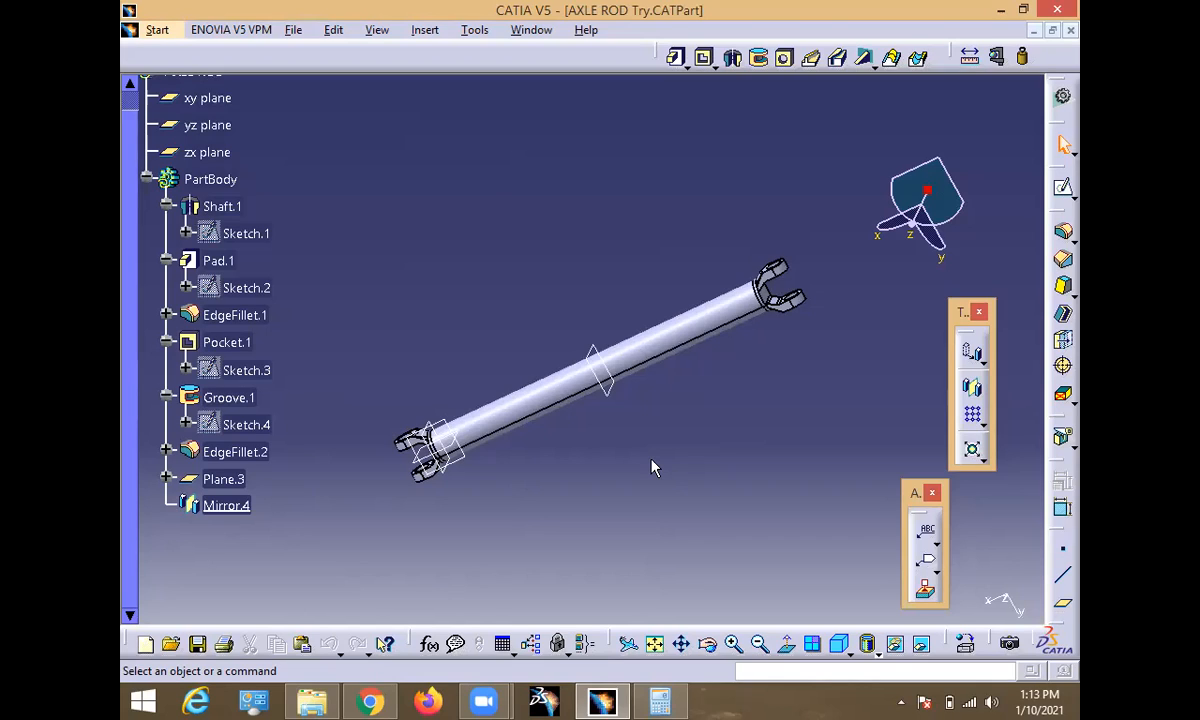